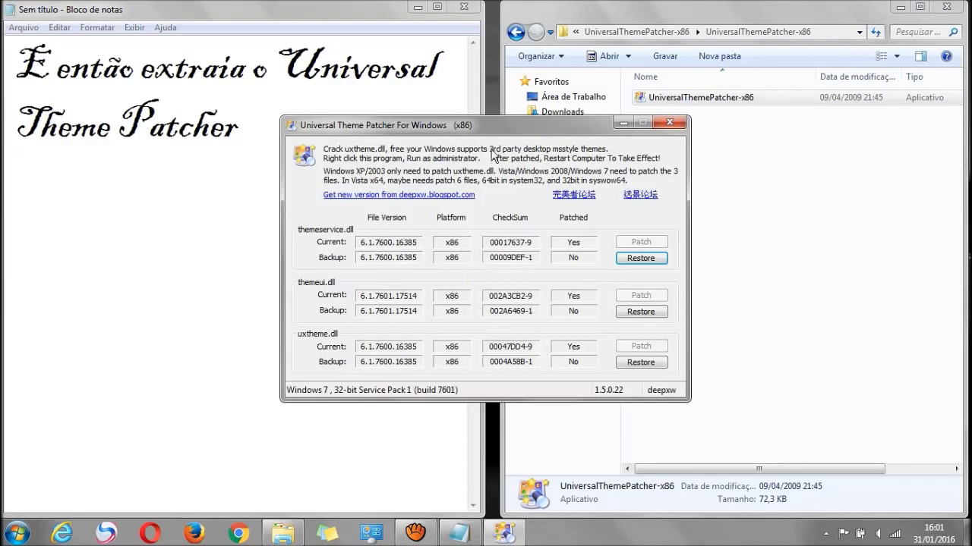
Move the Universal Theme Patcher window clear of the note and replace the note with "Como o meu já esta instalado, as opções estão apagadas".
left_click_drag(425, 124, 651, 114)
left_click(411, 321)
key("ctrl+a")
type("C")
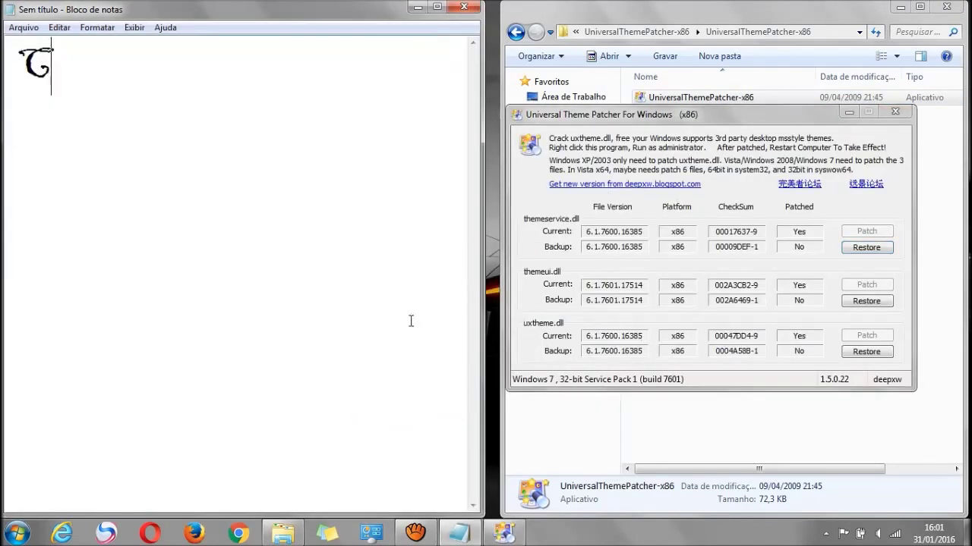
type("omo o meu já esta")
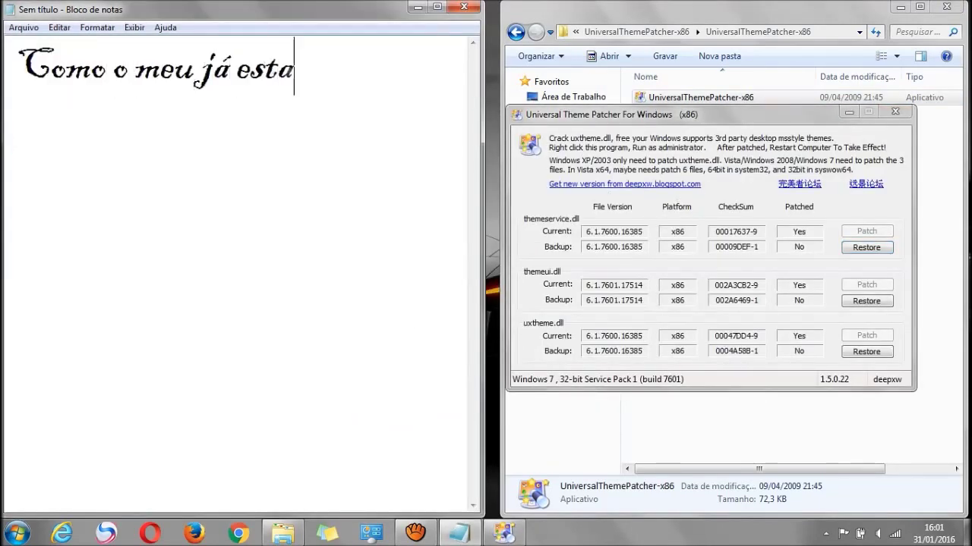
type(" instalado,")
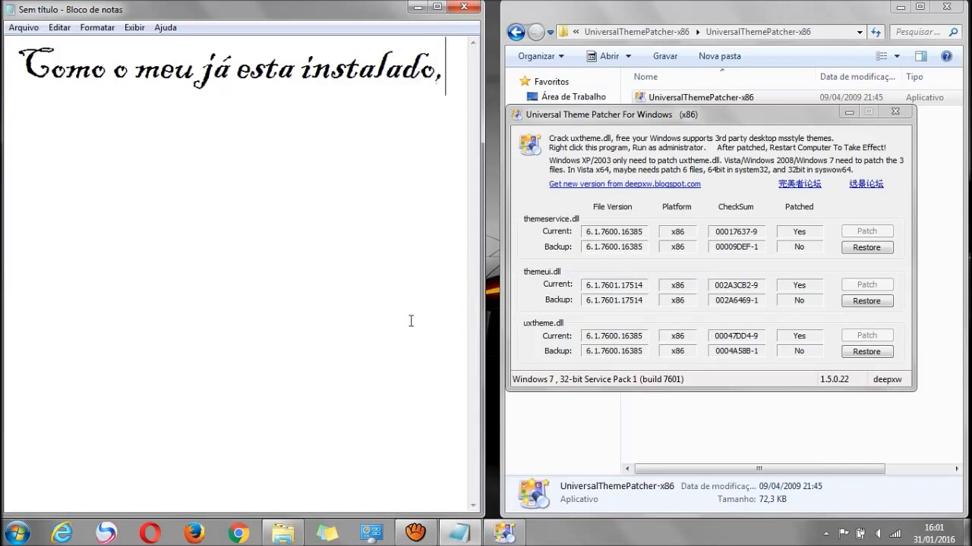
key("Return")
type("as opçõe")
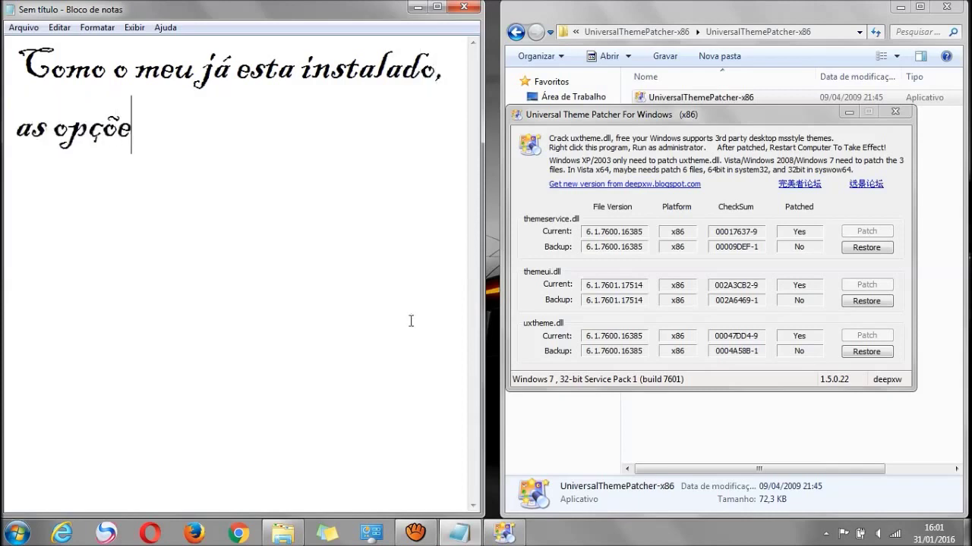
type("s estão apagadas")
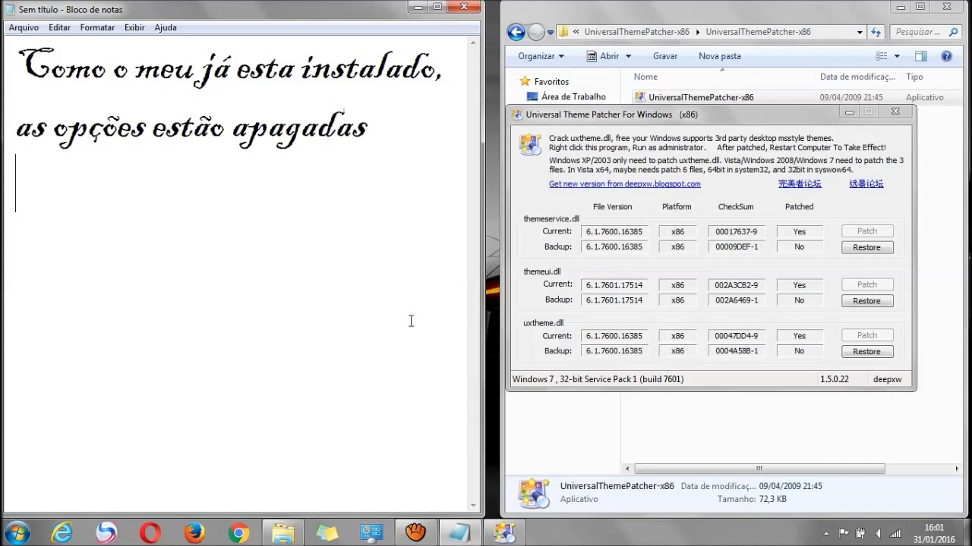
Add a new paragraph to the note reading "Mais no seu a palavra "Patch" vai estar normal".
key("Return")
type("Mais no seu")
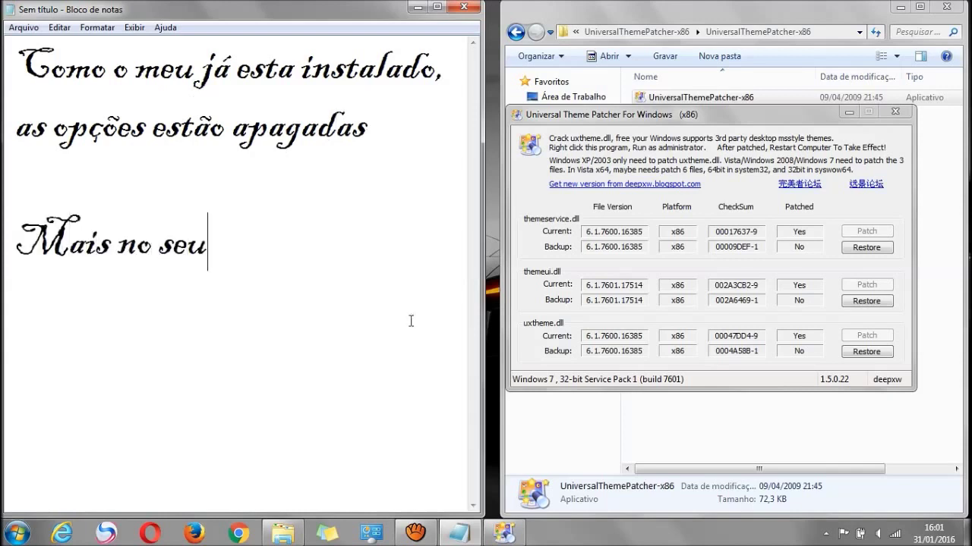
type(" a palavra")
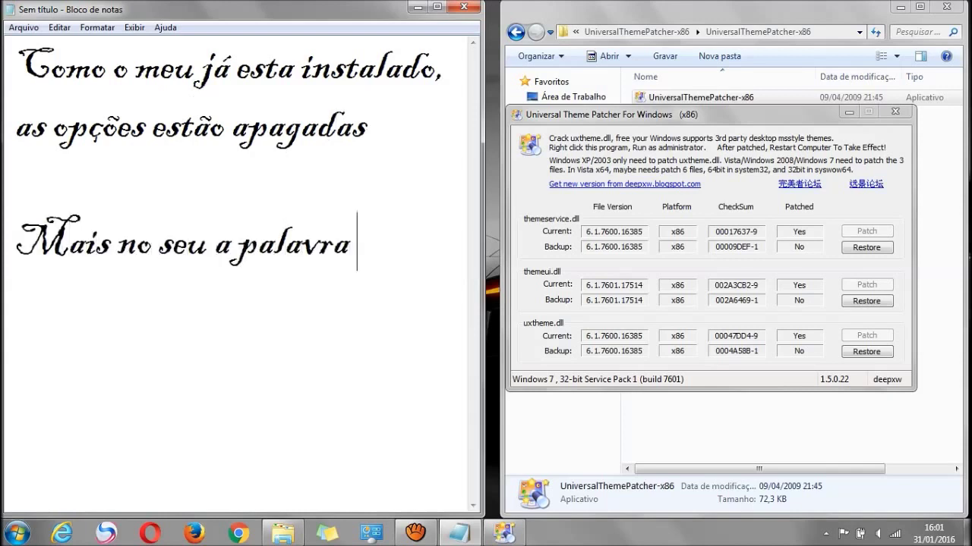
type(" \"Patch\" vai estar ")
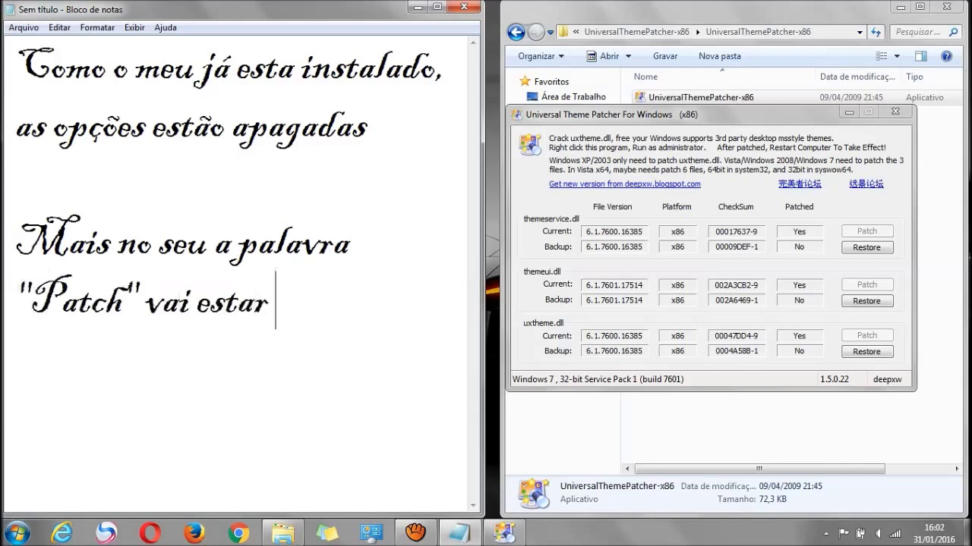
type("normal")
key("Return")
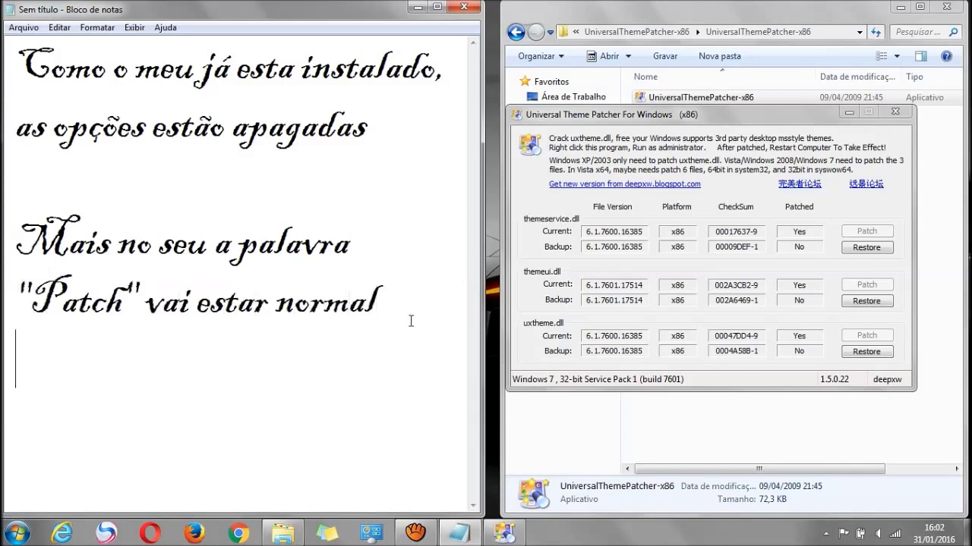
Add the closing paragraph "Então você clica nas tres opções e depois reinicia o computador" to the note.
type("E")
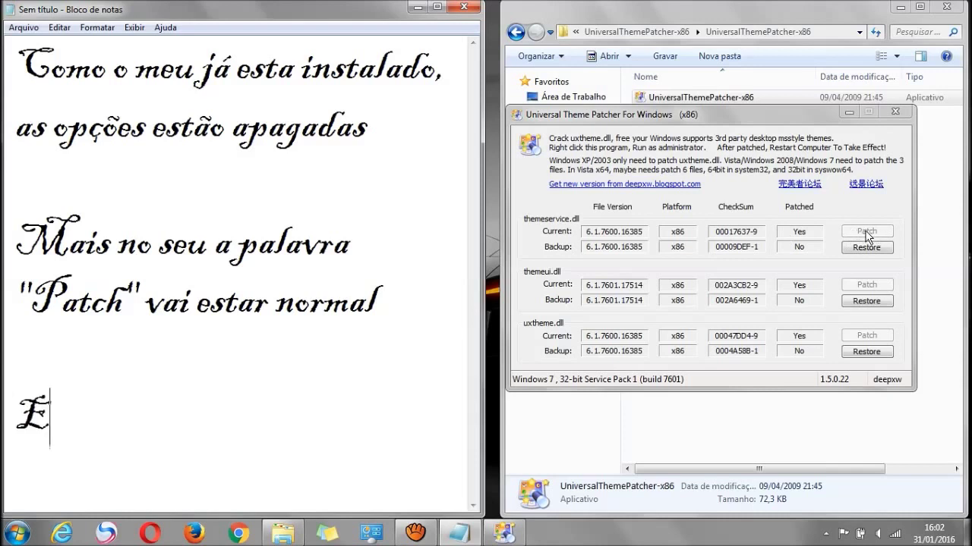
type("ntão você clica nas tre")
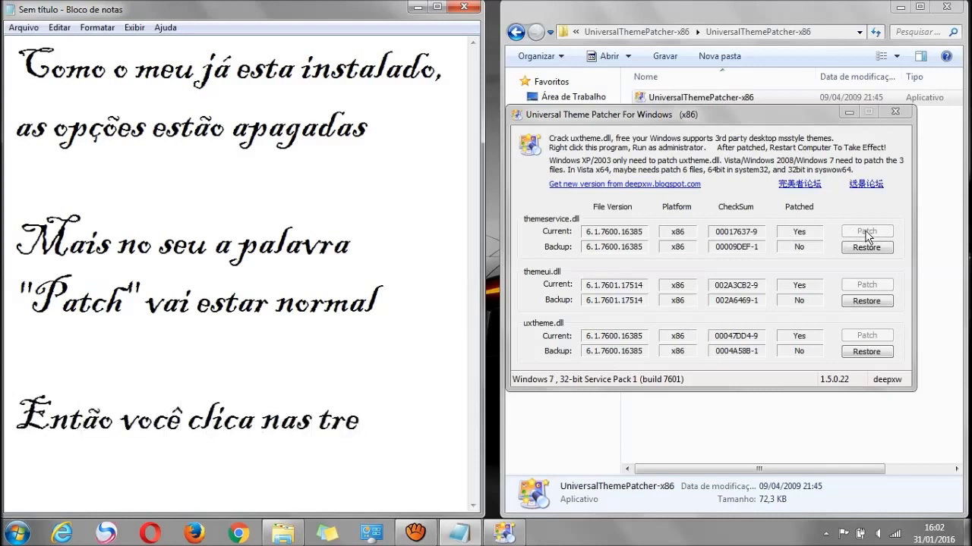
type("s opções")
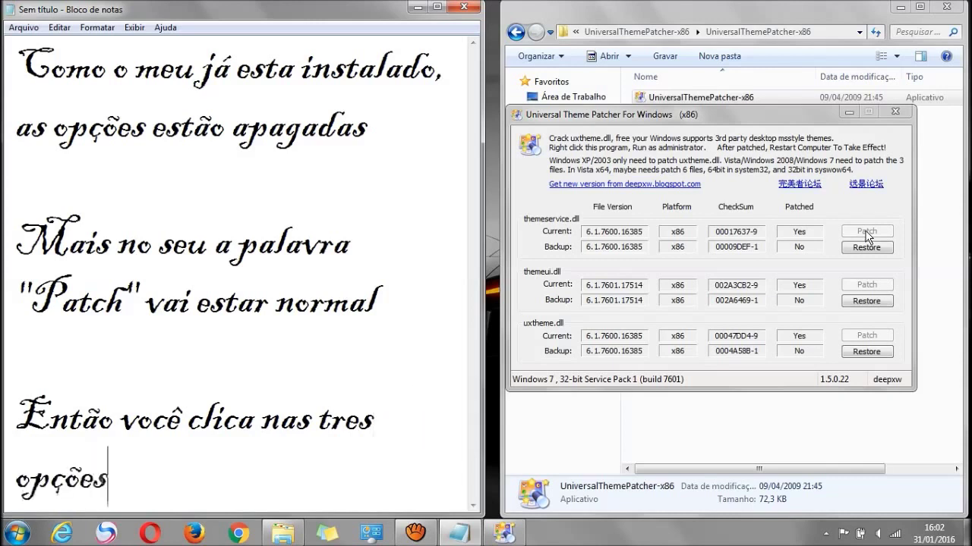
type(" e depois ")
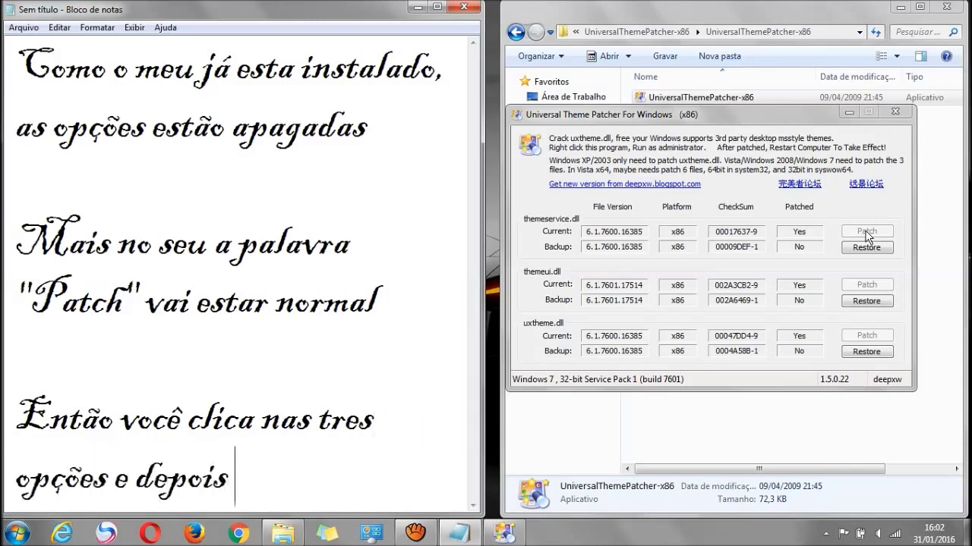
type("reriinicia ")
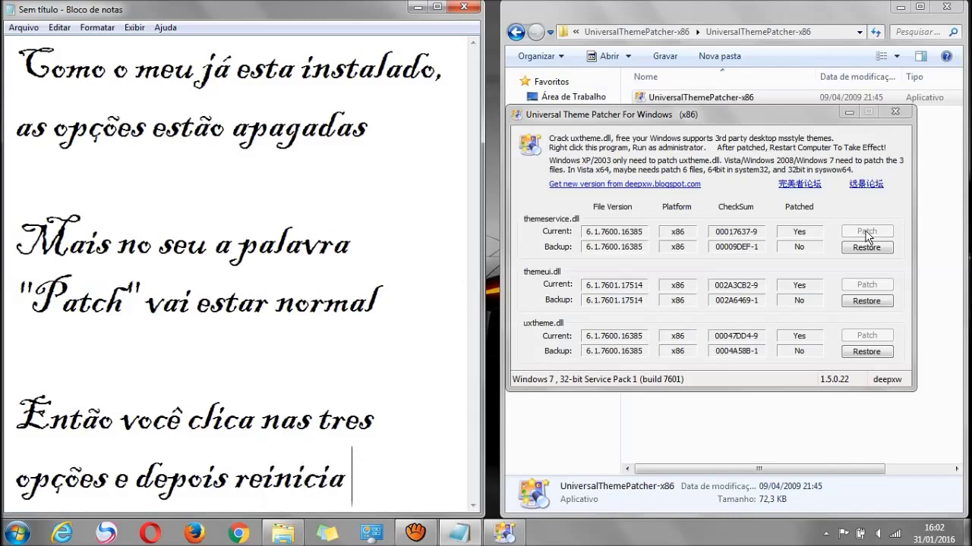
type("o computador")
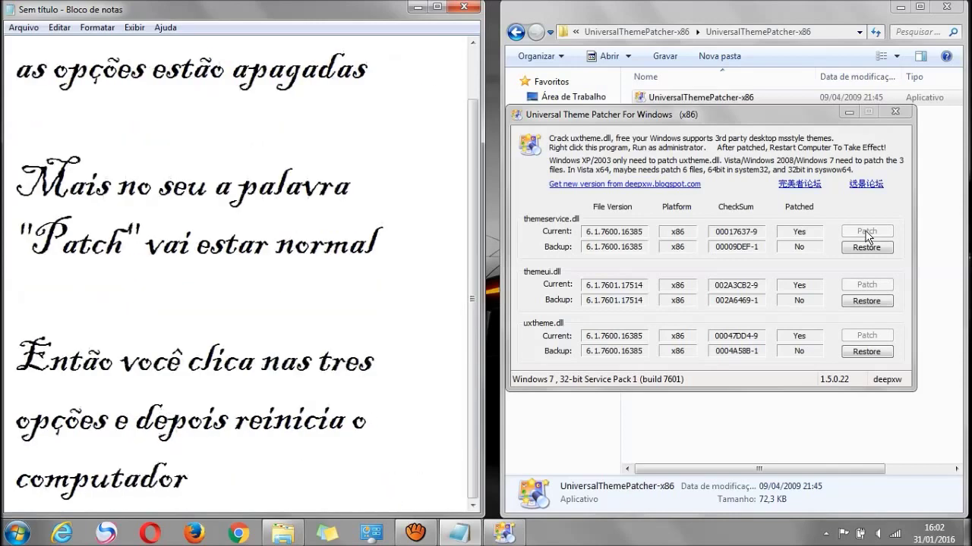
Clear all text from the note and close the Universal Theme Patcher window.
key("ctrl+a")
key("BackSpace")
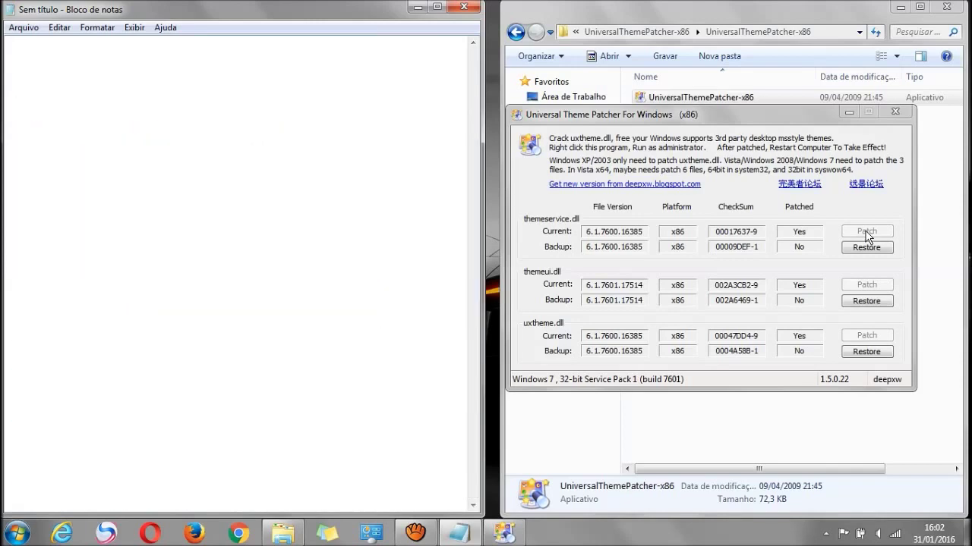
left_click(919, 8)
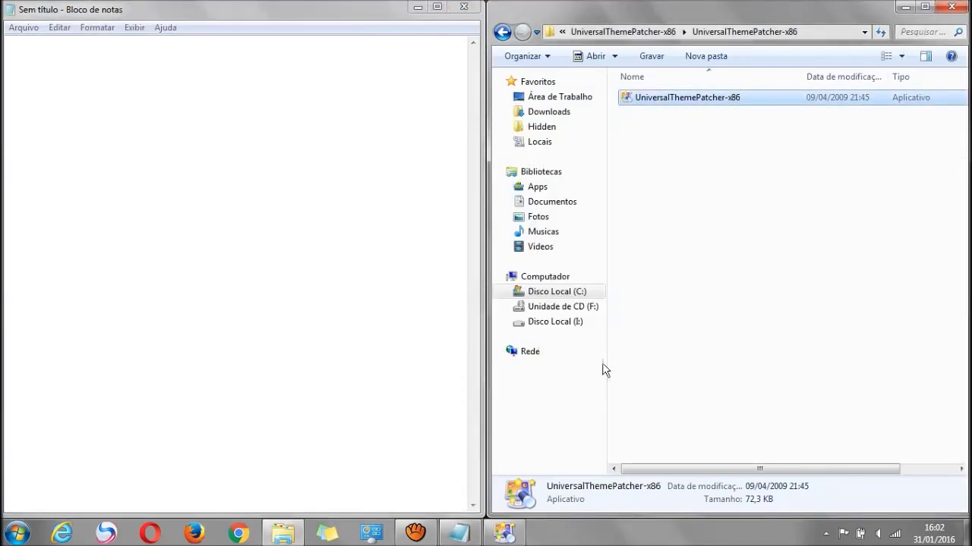
right_click(516, 531)
Write "Depois de instalar o Universal Theme Patcher" in the empty note, followed by a separate paragraph starting "Você abre o".
left_click(408, 449)
type("De")
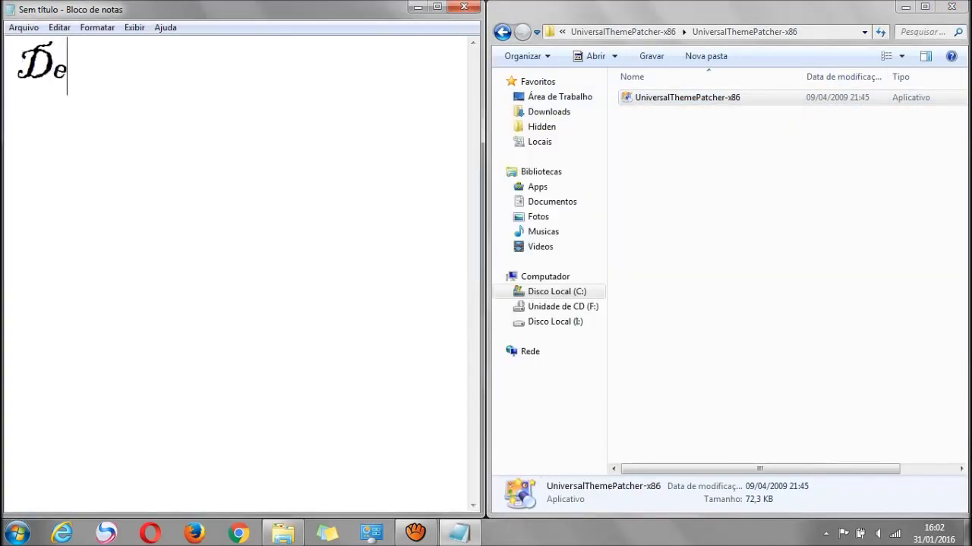
type("pois de instalar o Wi")
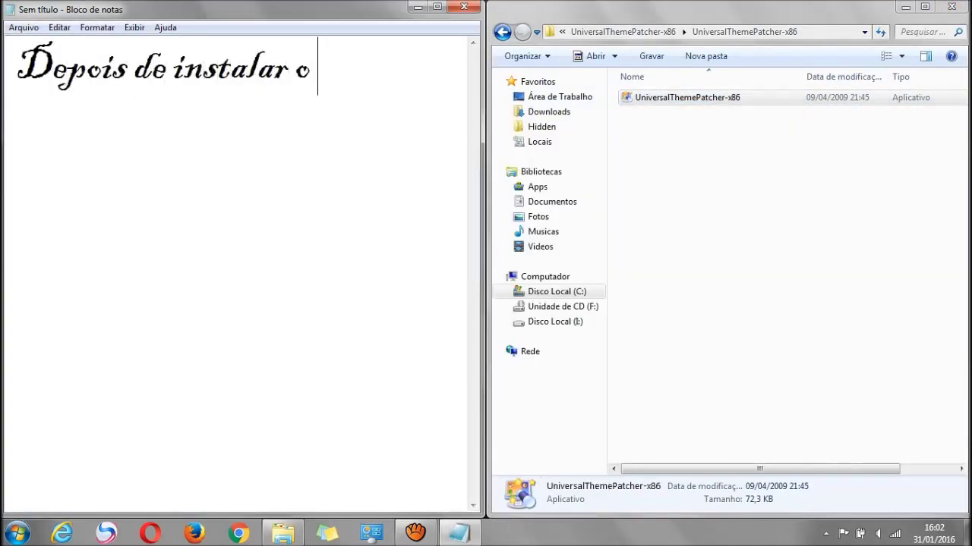
key("BackSpace")
key("BackSpace")
type("Universal")
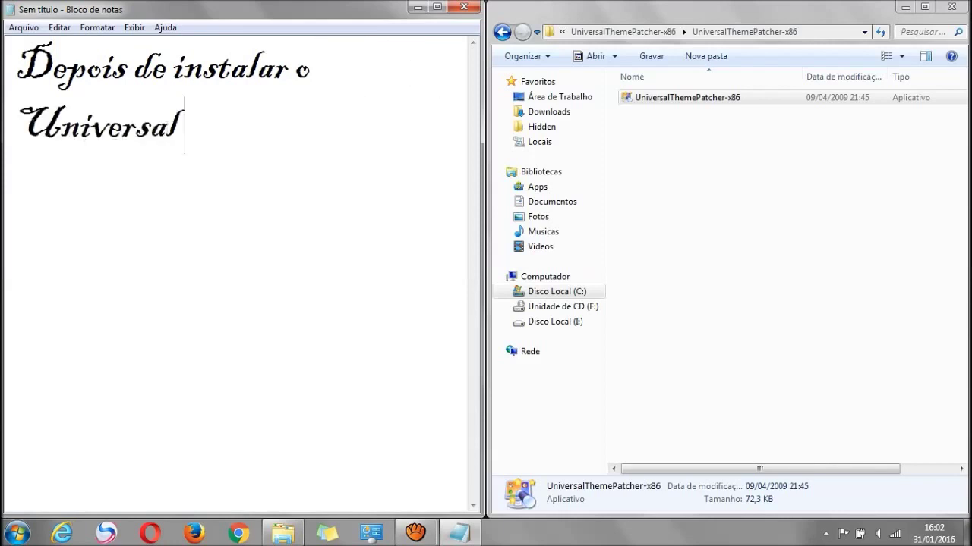
type(" Theme pa")
key("BackSpace")
key("BackSpace")
type("Pat")
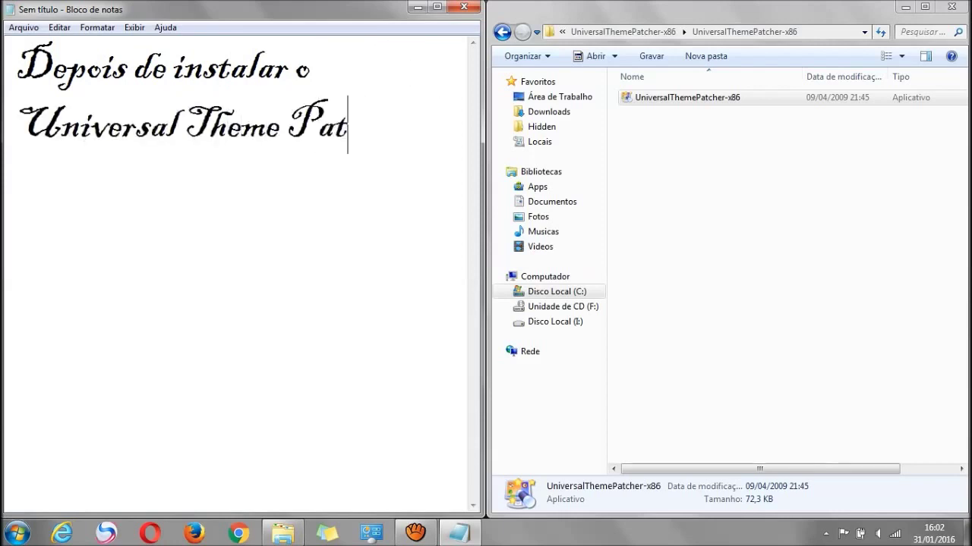
type("cher  Você abre o")
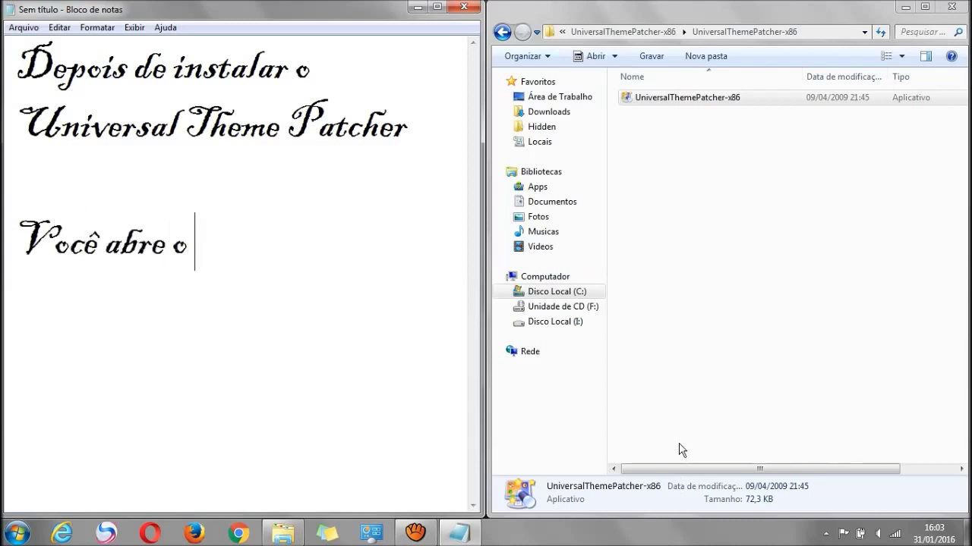
Return to the inner Hidden folder, extract the For Transparent Effect archive there and open the extracted folder.
left_click(502, 31)
left_click(502, 32)
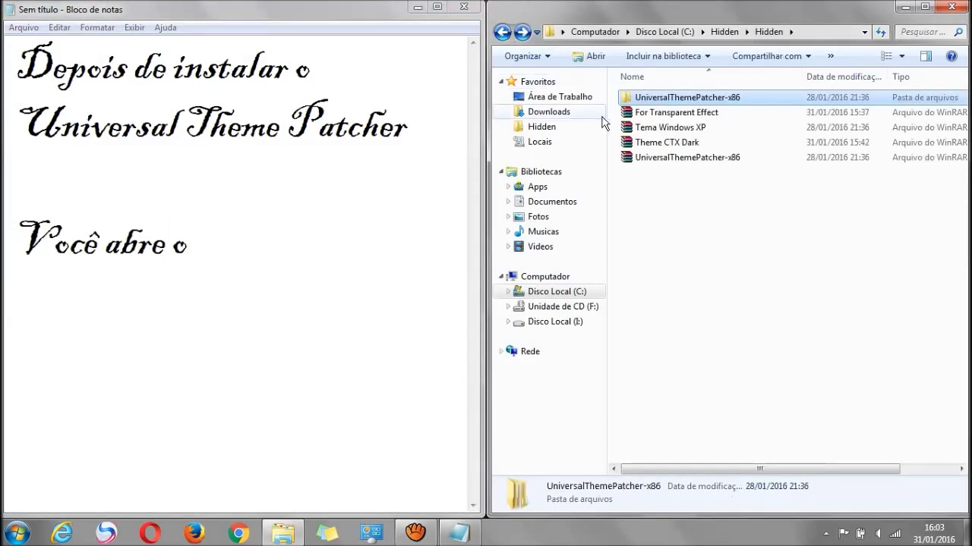
left_click(657, 115)
right_click(658, 116)
left_click(671, 170)
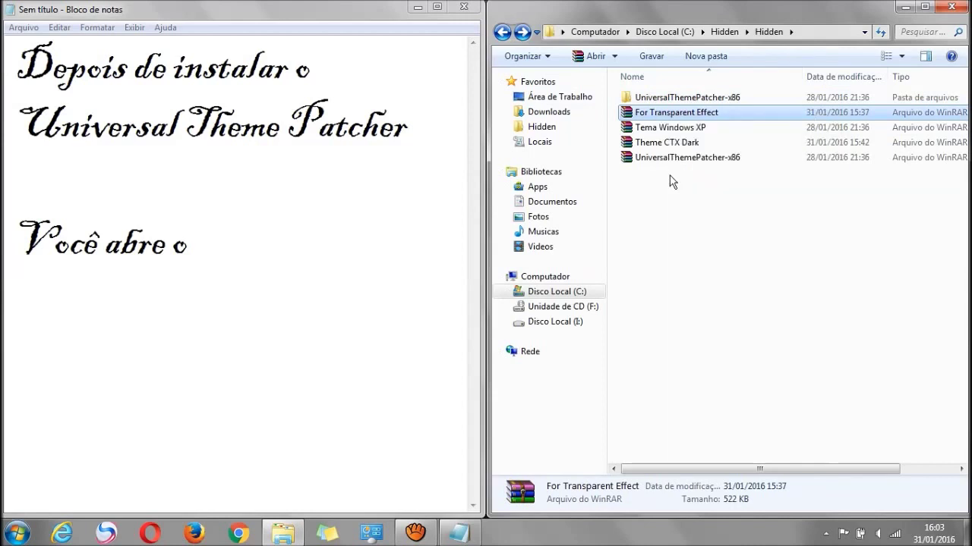
double_click(658, 97)
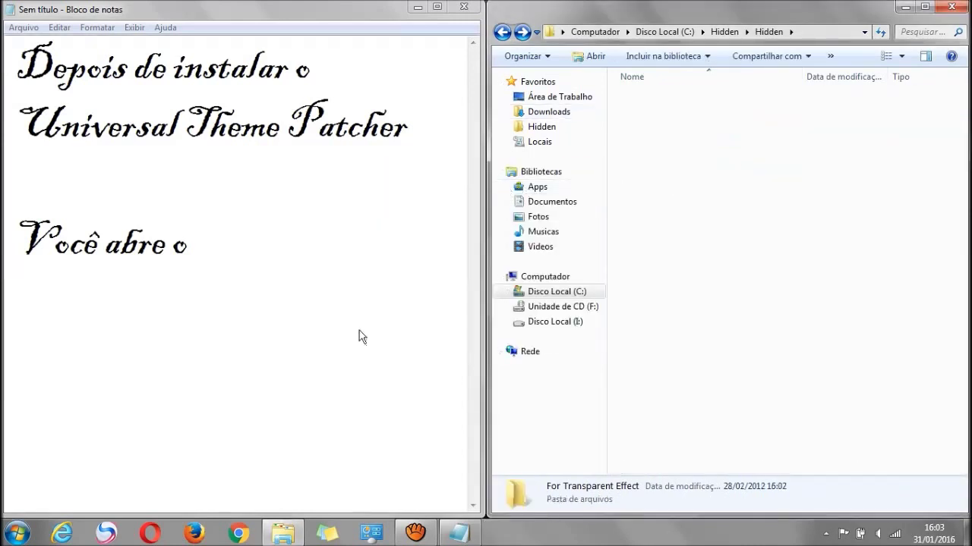
Complete the note's last sentence with "Black Glass Enhanced v0.5" and launch BlackGlassEnhanced from the folder of that name.
left_click(417, 306)
type("Black")
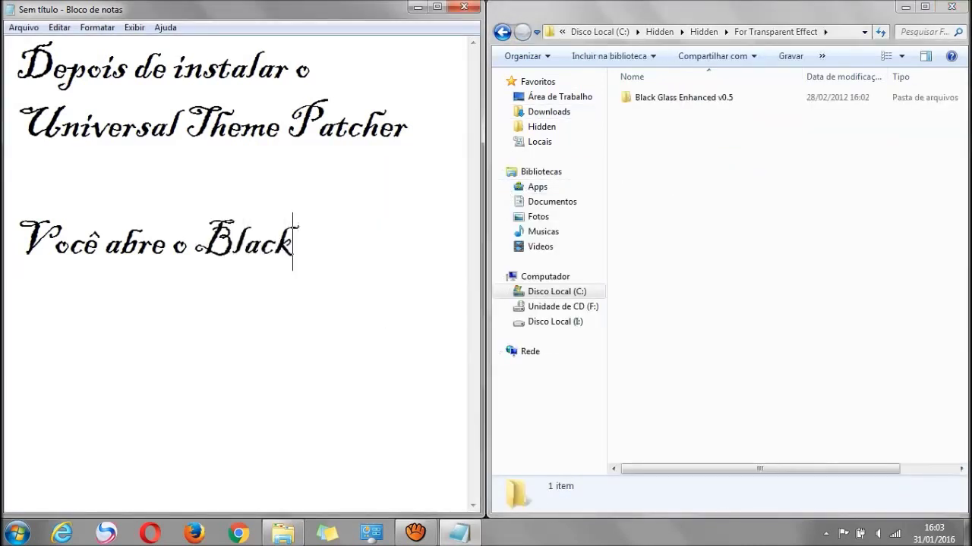
type(" Glass Enhanced v")
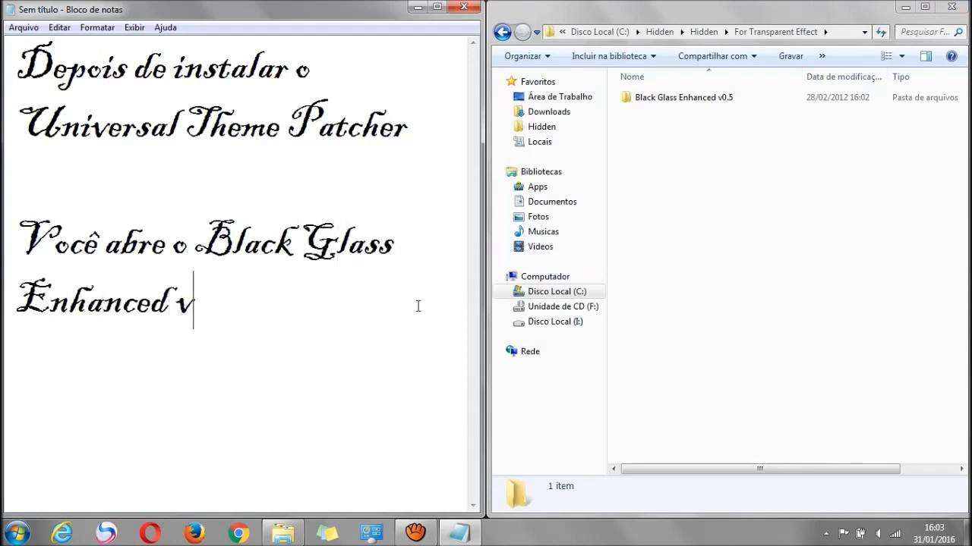
double_click(653, 97)
left_click(657, 112)
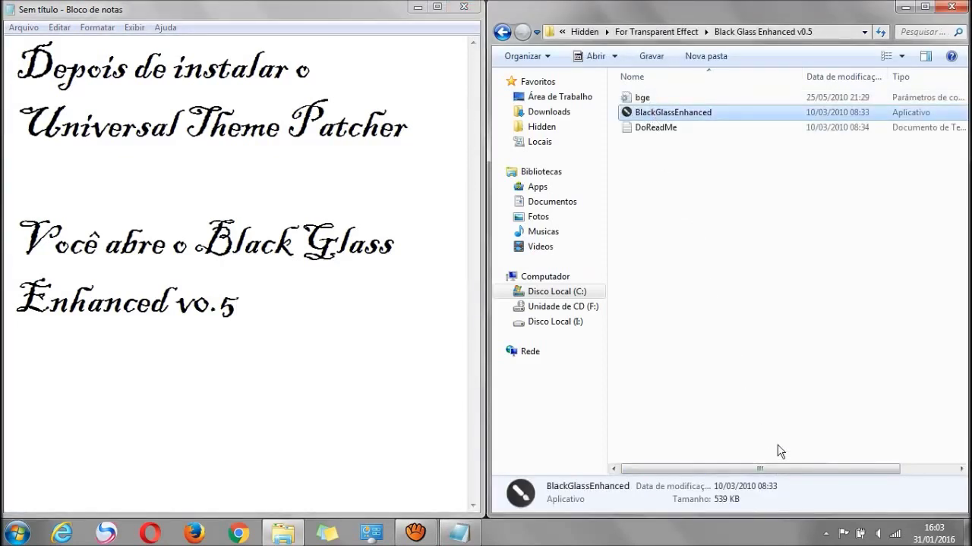
Replace the note's text with "Ele vai ficar nos icones ocultos" and leave blank lines below it.
key("alt+Tab")
key("ctrl+a")
type("Éçe")
key("BackSpace")
key("BackSpace")
type("le v")
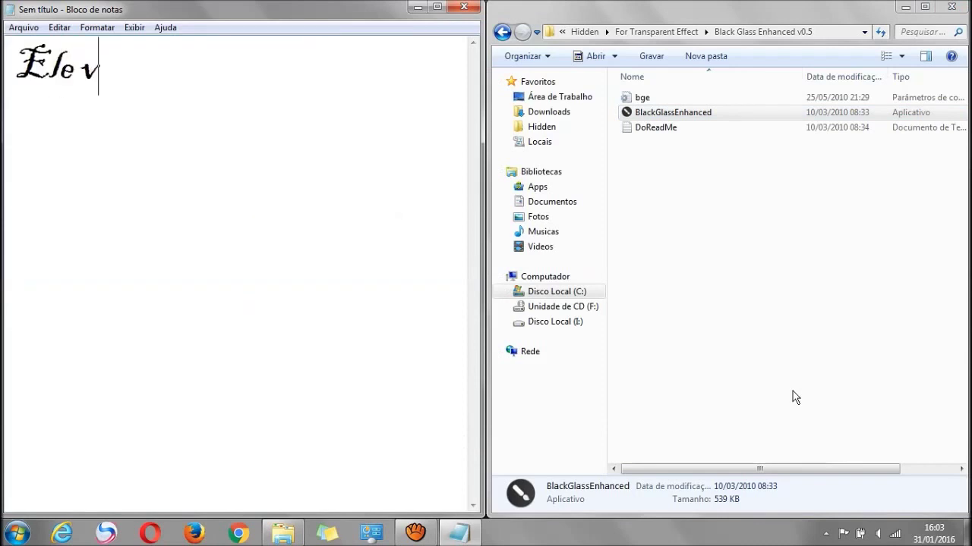
type("ai ficar nos icones ocultos")
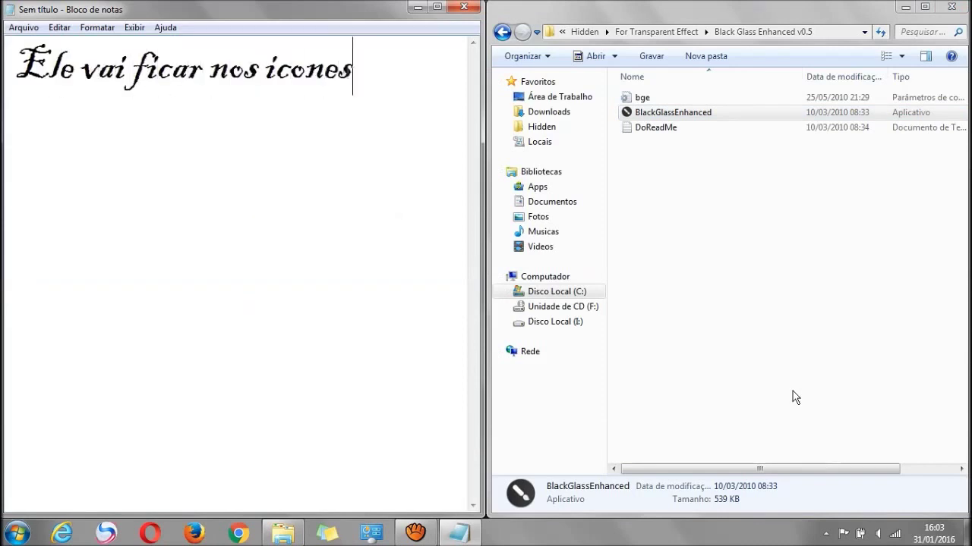
key("Return")
key("Return")
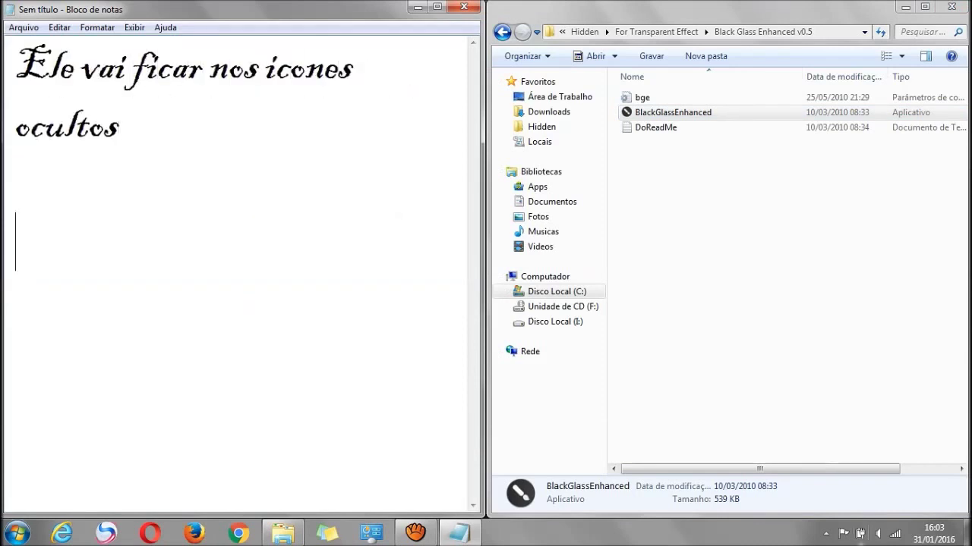
Open the Options window of BlackGlassEnhanced from the hidden notification icons and place it beside the note.
left_click(826, 534)
right_click(838, 459)
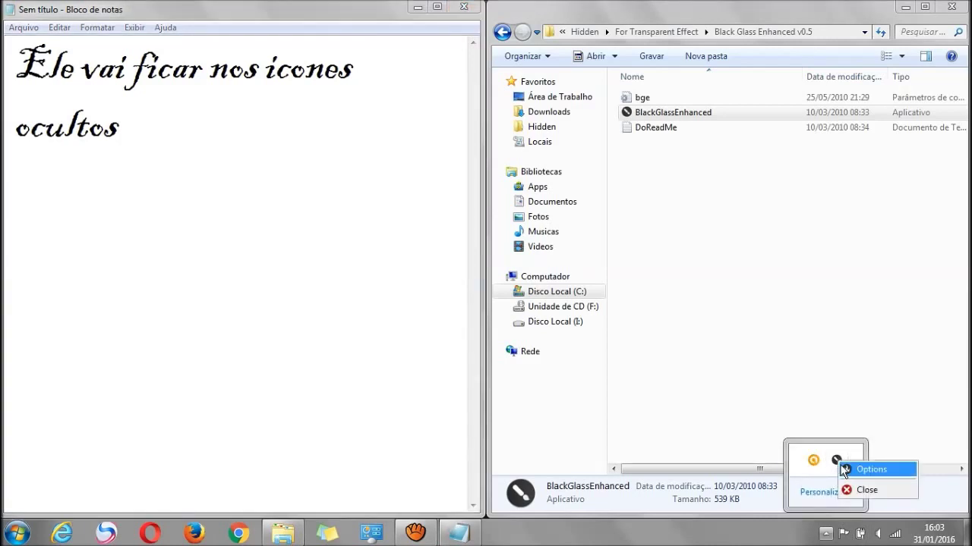
left_click(865, 469)
left_click_drag(458, 170, 671, 239)
Replace the note's text with "Clique com o botão direito e em opções".
left_click(402, 403)
key("ctrl+a")
type("Cl")
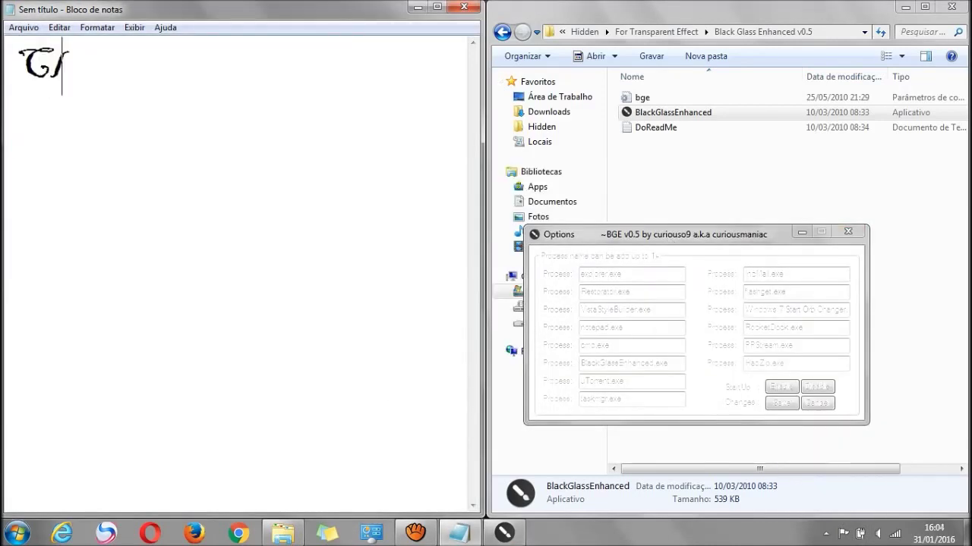
type("ique com o b")
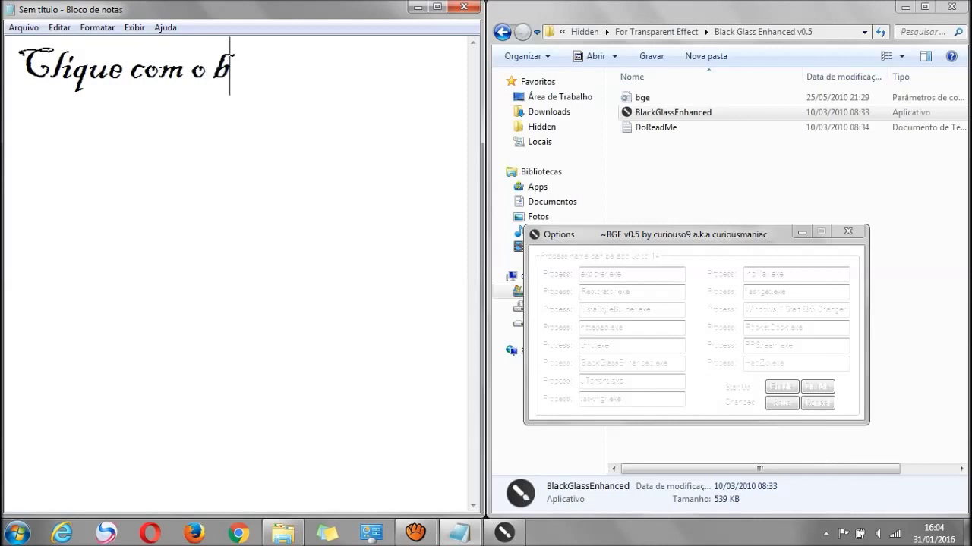
type("otão direito e")
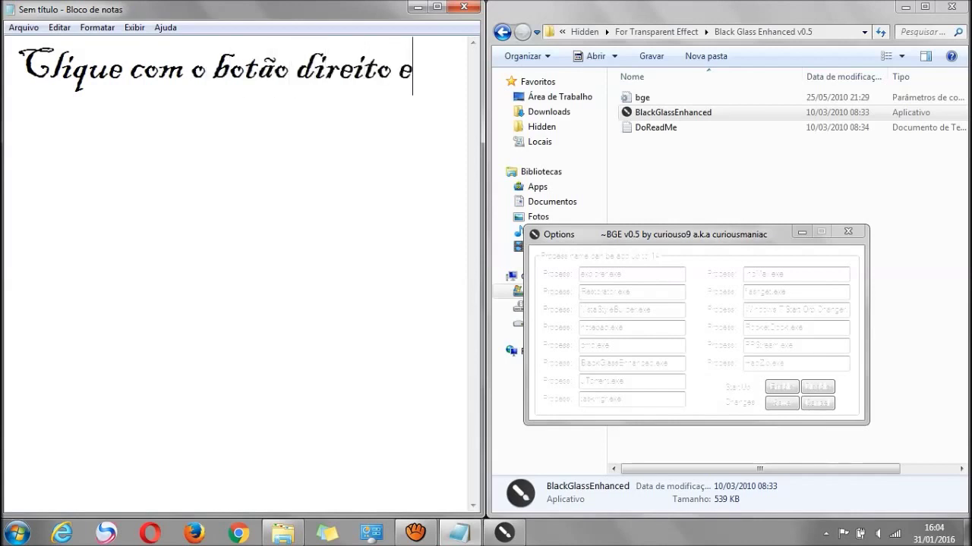
type(" em opções  ")
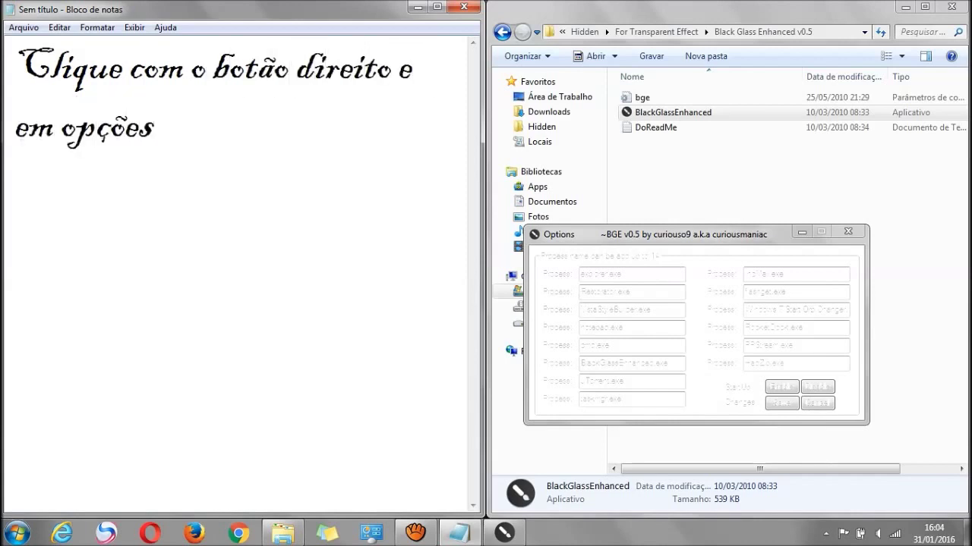
Below a blank line in the note, add the sentence start "Depois selecione a opção".
type("Depois")
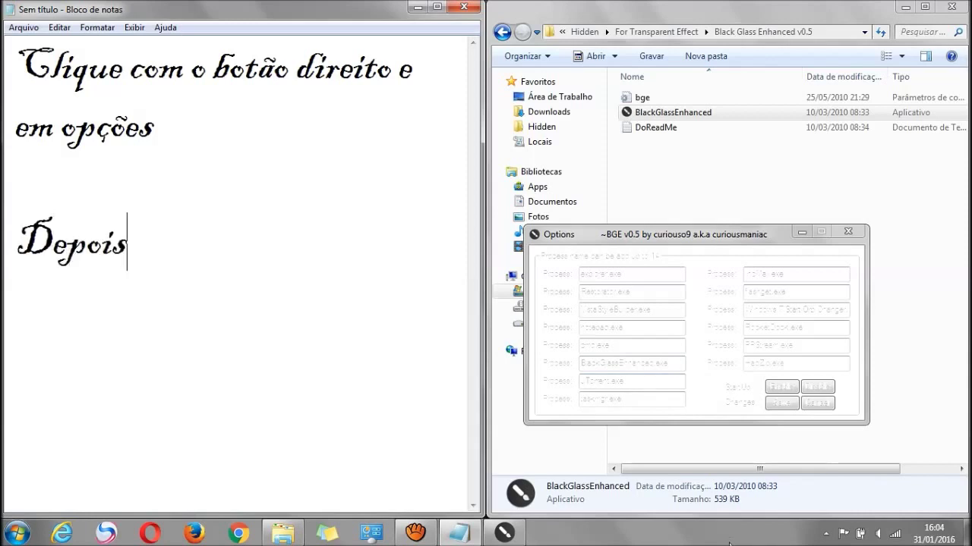
type(" selecione a poção")
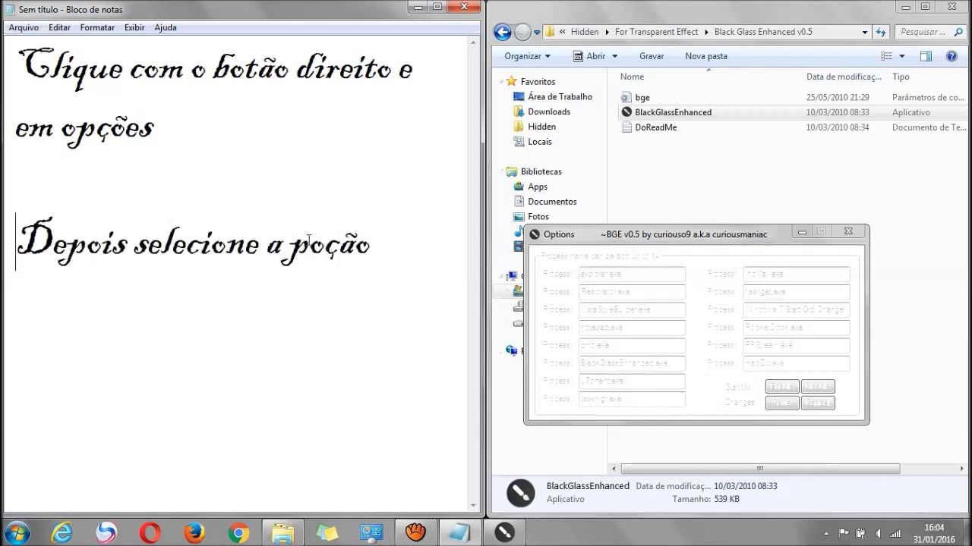
key("Left")
key("Left")
key("Left")
key("BackSpace")
key("BackSpace")
type("op")
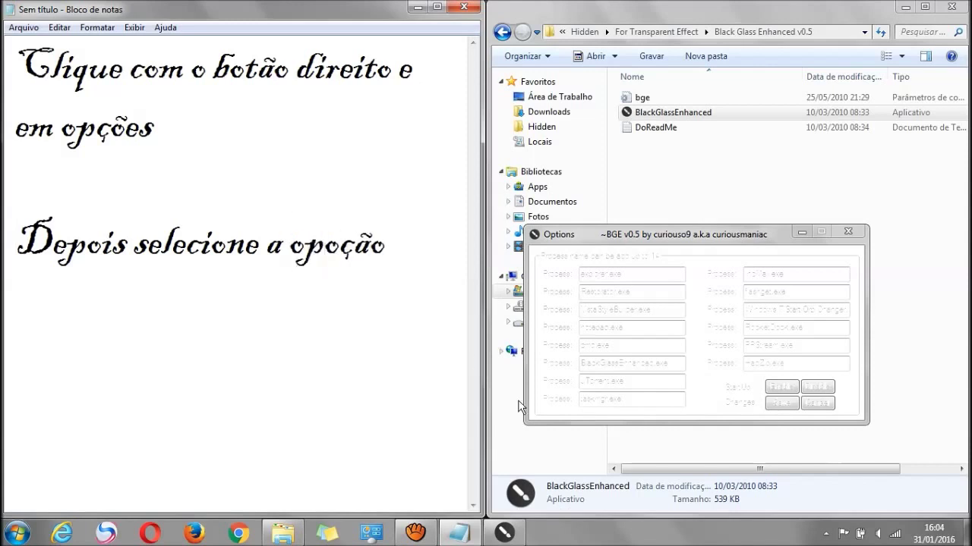
type("i")
key("BackSpace")
key("Right")
key("Right")
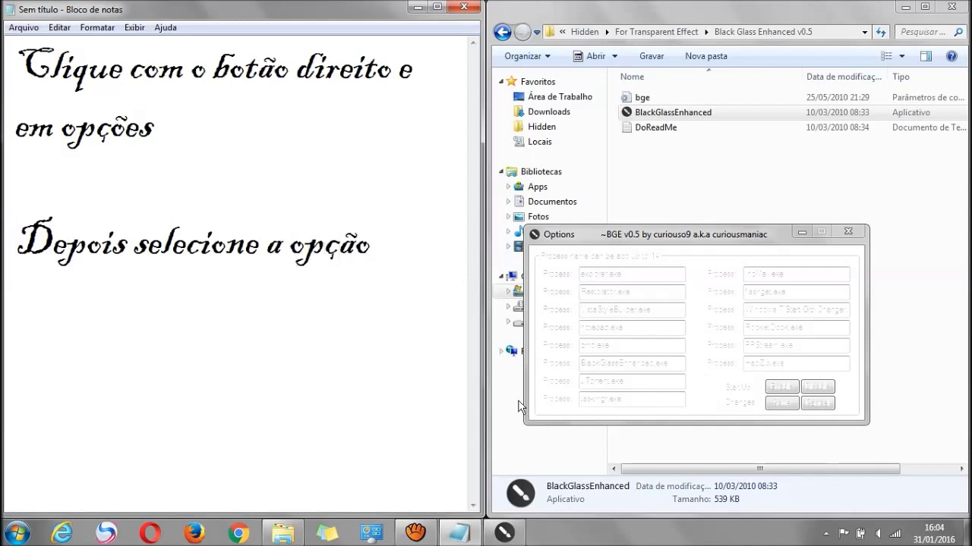
Complete the note's sentence with "Enable" in quotation marks and enable StartUp in the BlackGlassEnhanced options.
type("\"Enable\"")
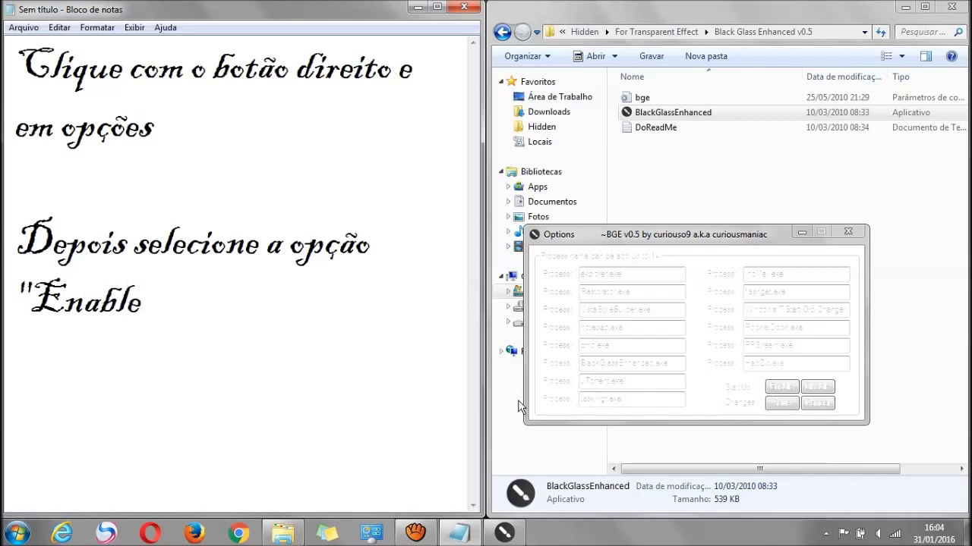
left_click(774, 387)
left_click(593, 316)
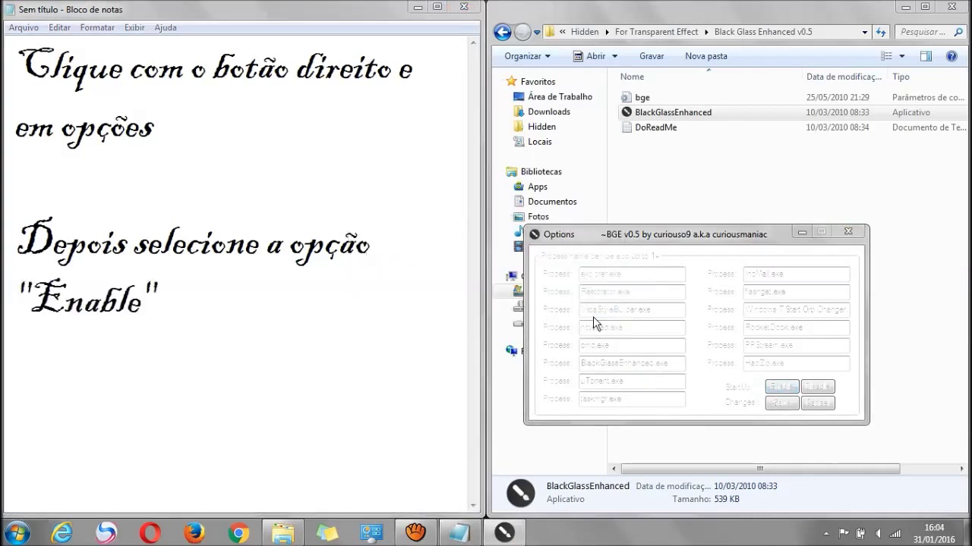
Add the line "E depois Save" to the note and save the changes in the BlackGlassEnhanced options.
left_click(400, 400)
type("E depois Save")
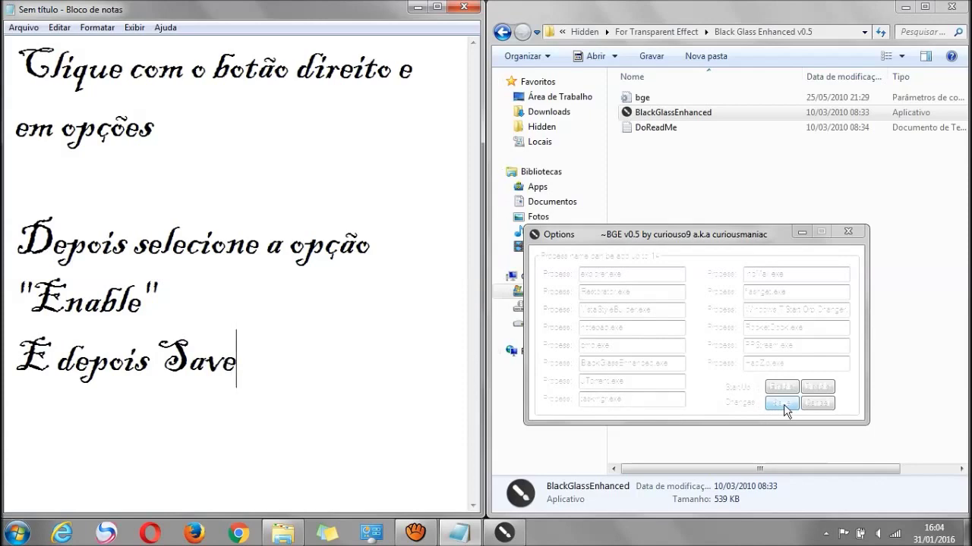
left_click(782, 405)
Return to the inner Hidden folder and replace the note's text with "E então para instalar os temas".
left_click(502, 32)
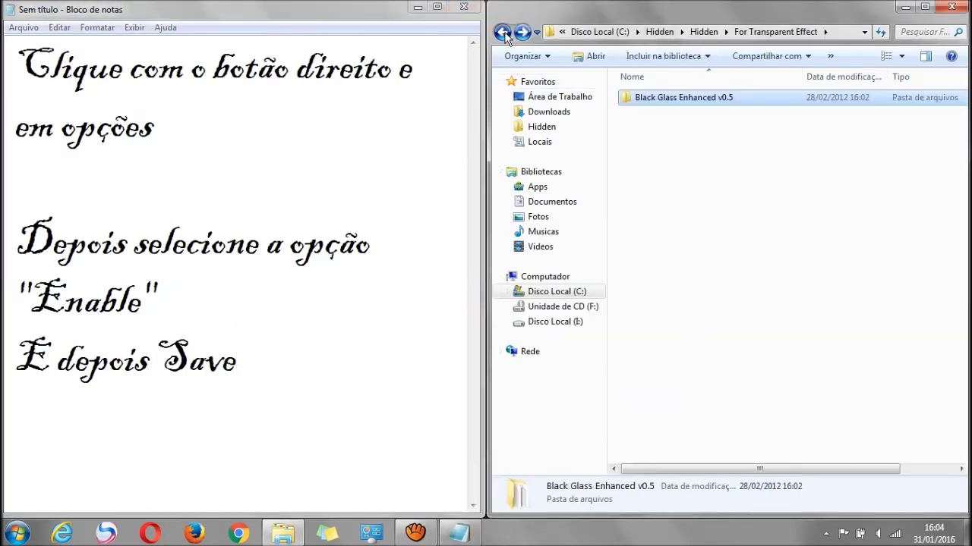
left_click(502, 32)
key("ctrl+a")
type("E ent")
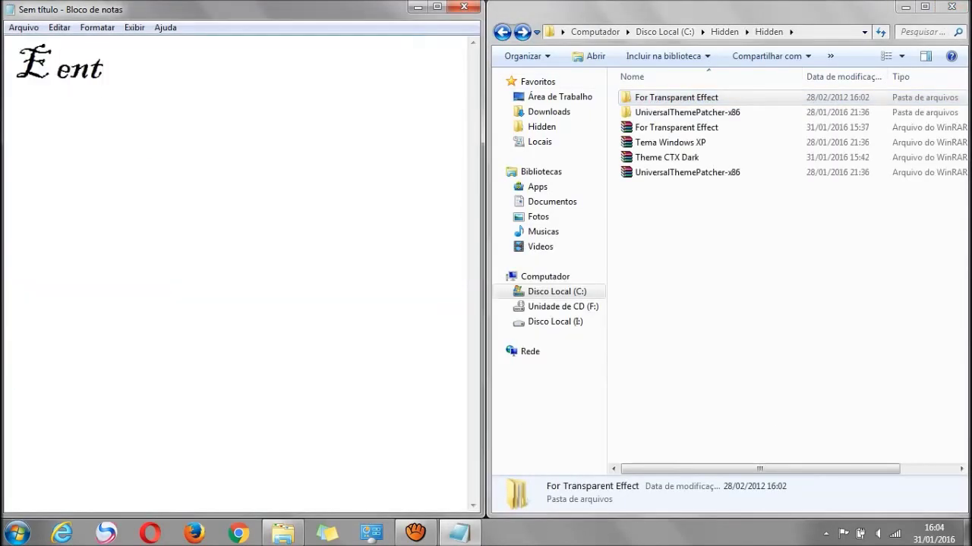
type("ão para insy")
key("BackSpace")
type("talar os temas ")
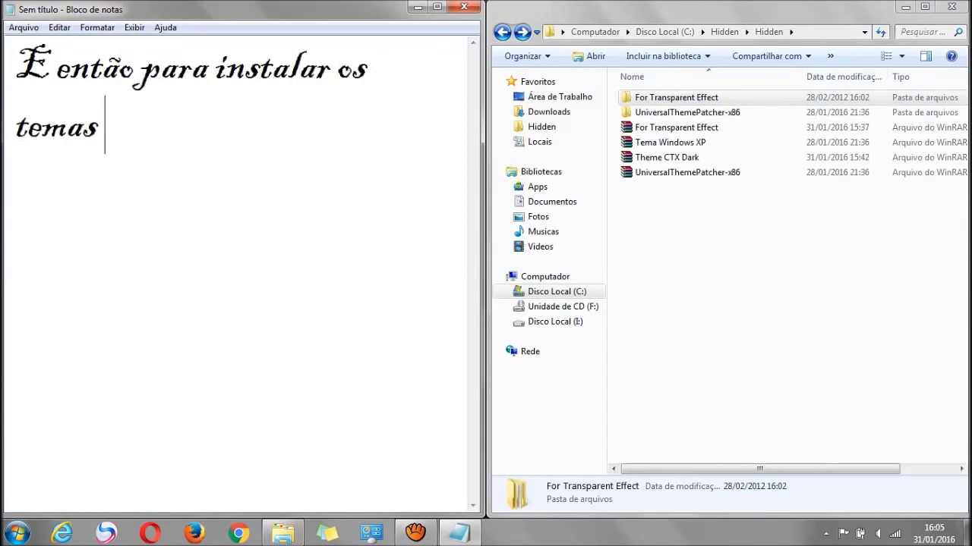
Continue the note's sentence with "mova eles para o diretorio".
type("mova le")
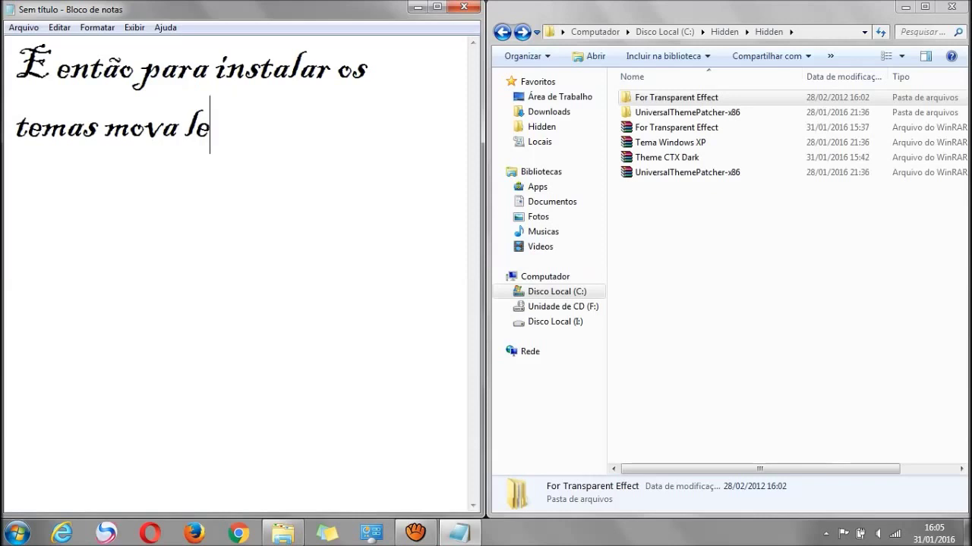
key("BackSpace")
key("BackSpace")
type("eles para")
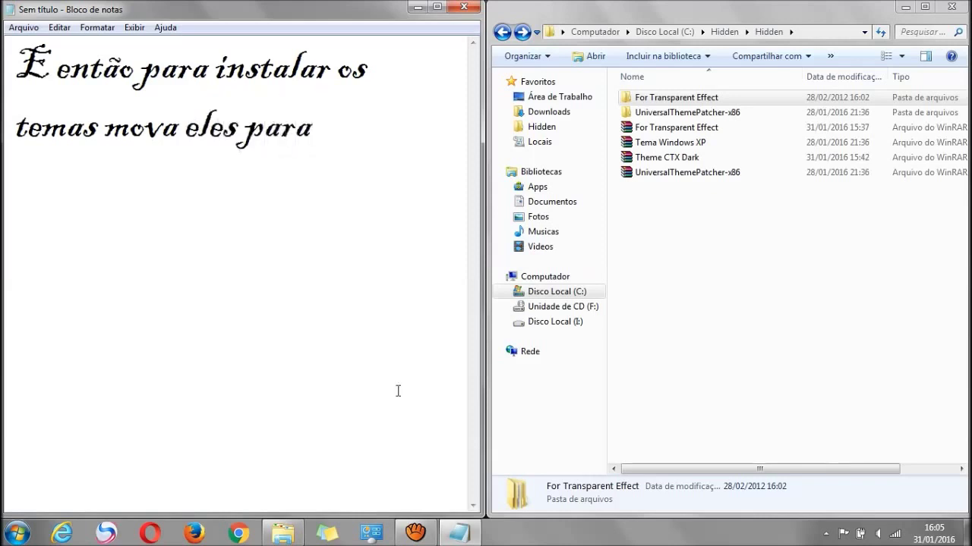
type(" o diretorio")
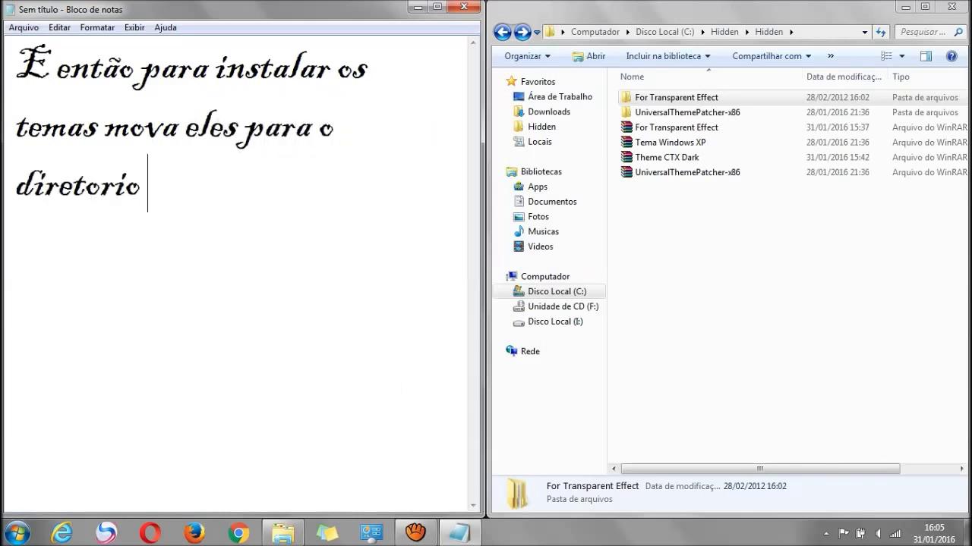
Copy the path C:\Windows\Resources\Themes from the Run dialog into the note and open that folder.
key("super+r")
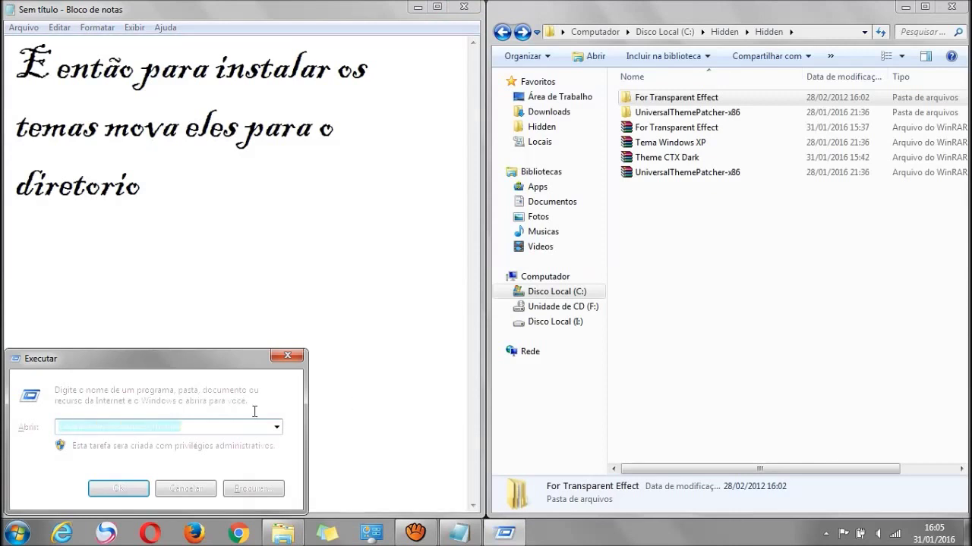
right_click(207, 427)
left_click(250, 271)
key("Escape")
type("C:\\Windows\\Resources\\Themes")
left_click(176, 184)
key("Return")
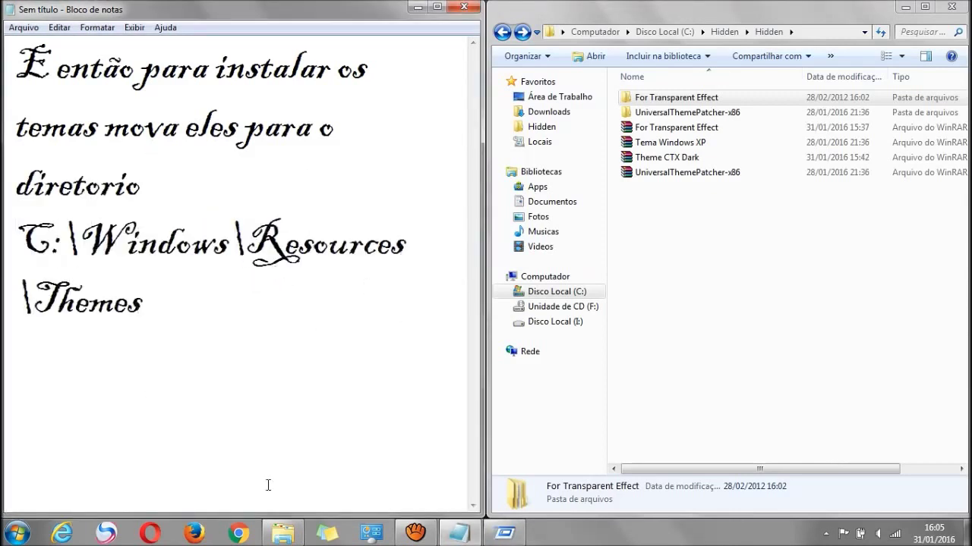
left_click(505, 533)
key("Return")
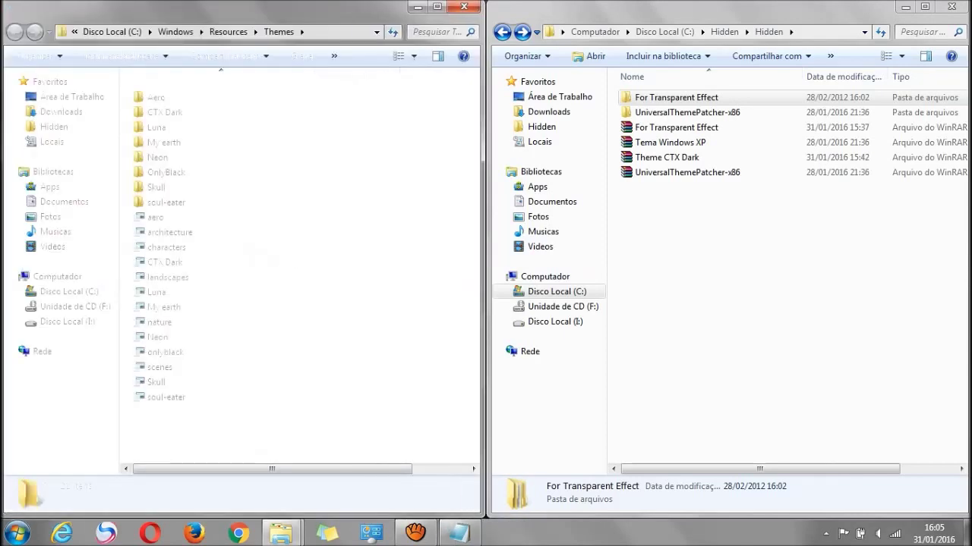
Extract the Tema Windows XP and Theme CTX Dark archives together into a folder named Theme CTX Dark.
left_click(696, 143)
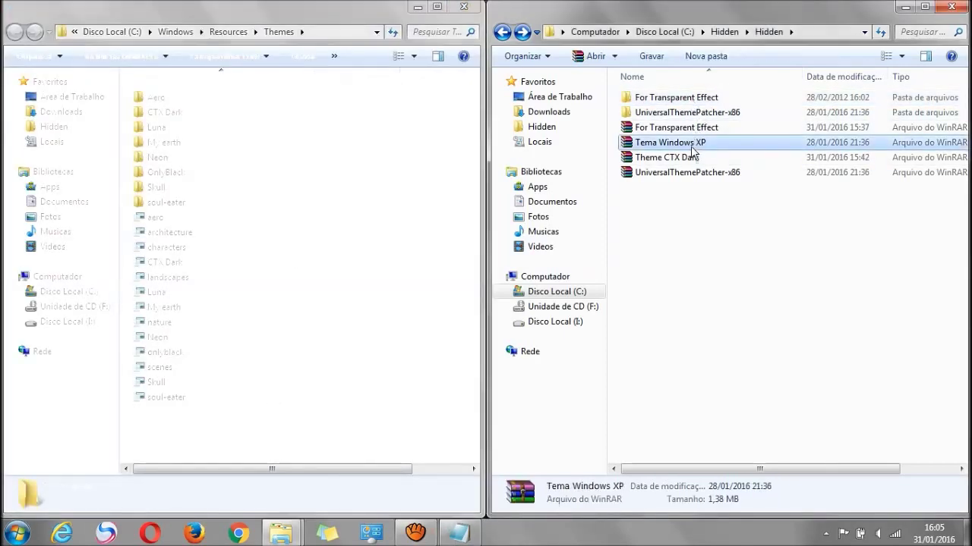
left_click(691, 157, "ctrl")
right_click(691, 158)
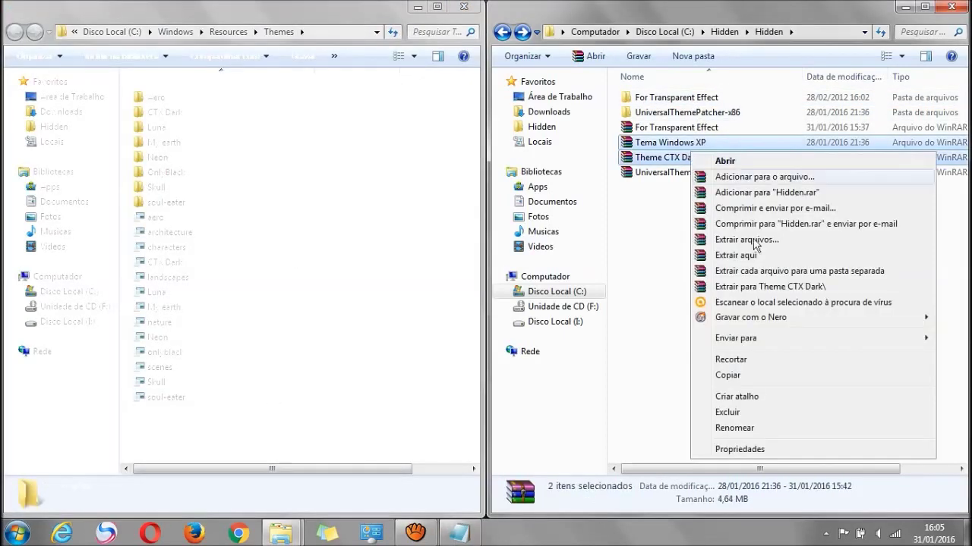
left_click(759, 287)
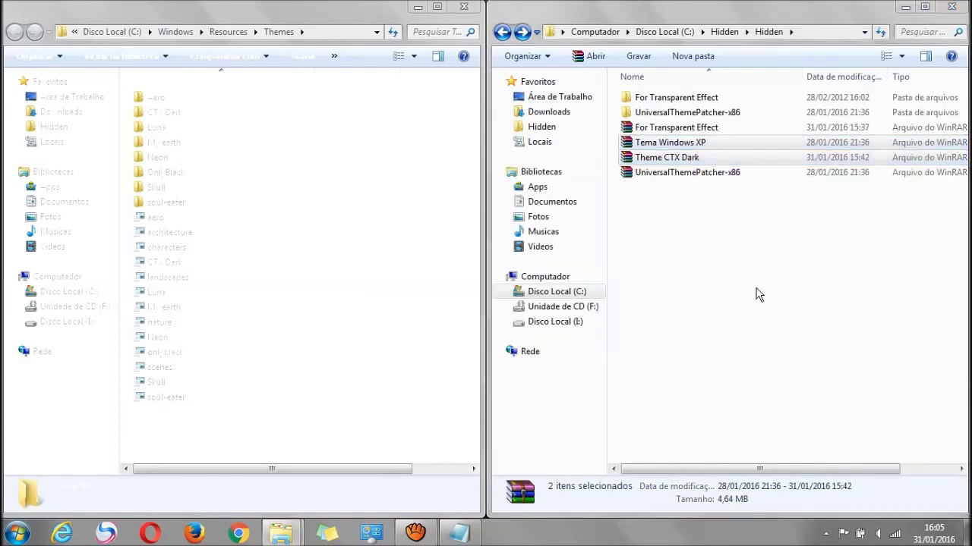
Move the Luna folder and theme file from the extracted Tema Windows XP folder into the Windows Themes folder, accepting the folder merge.
left_click(733, 114)
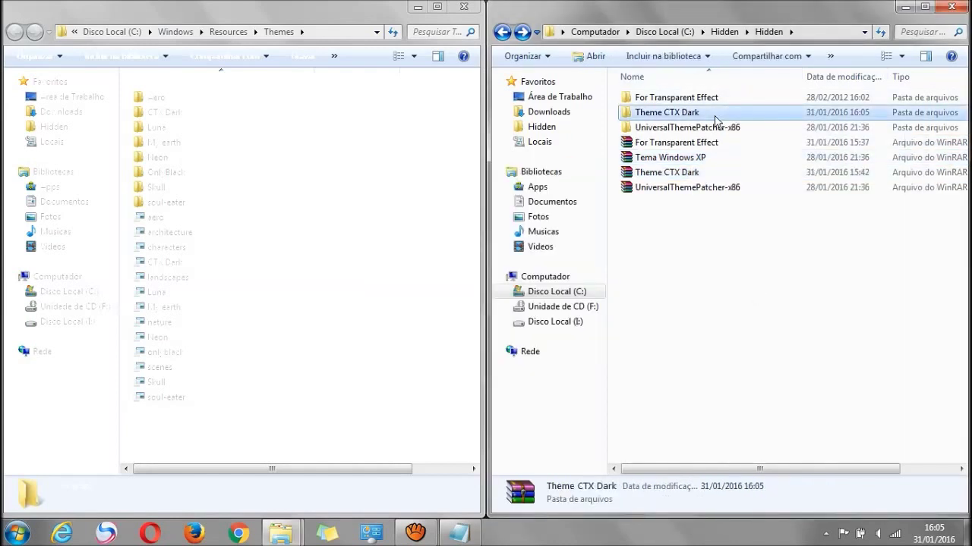
double_click(733, 114)
double_click(685, 97)
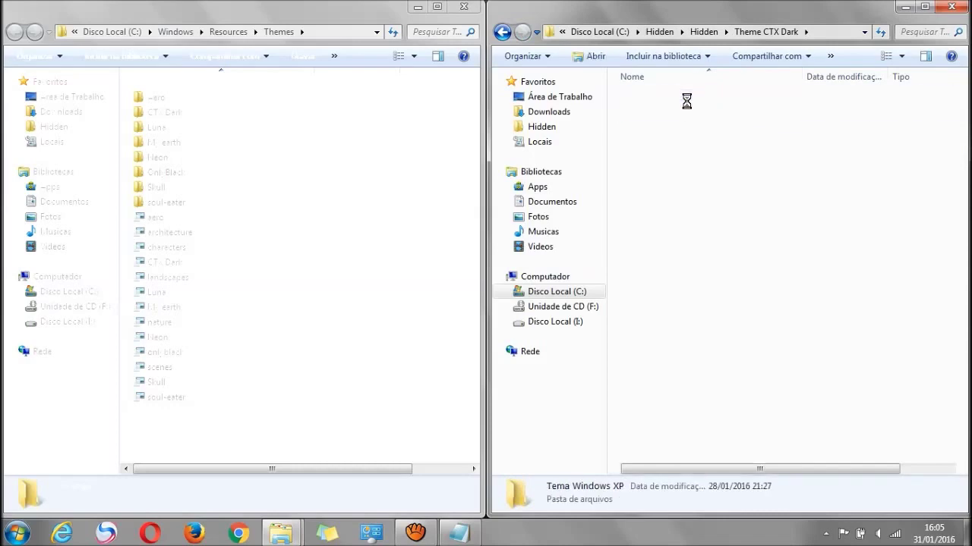
key("ctrl+a")
left_click_drag(646, 113, 427, 449)
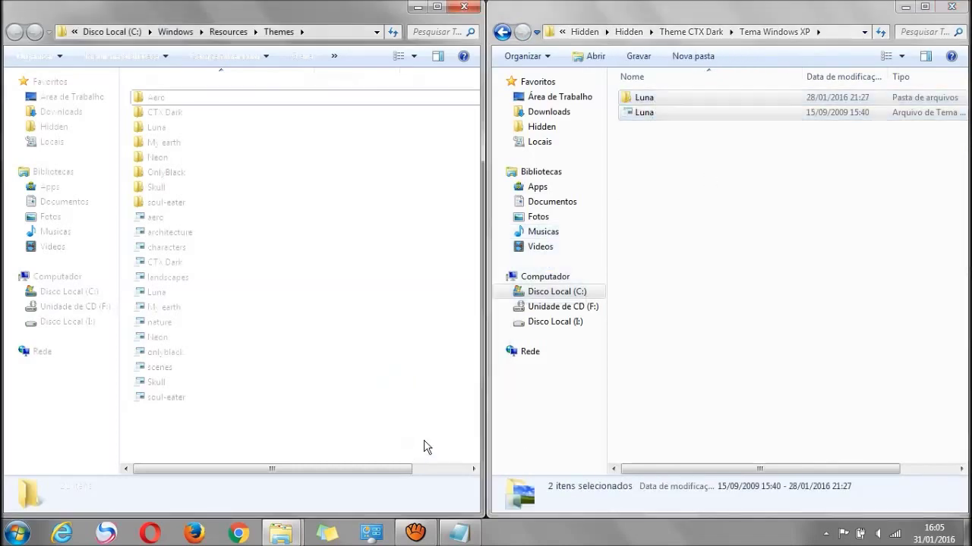
left_click(499, 210)
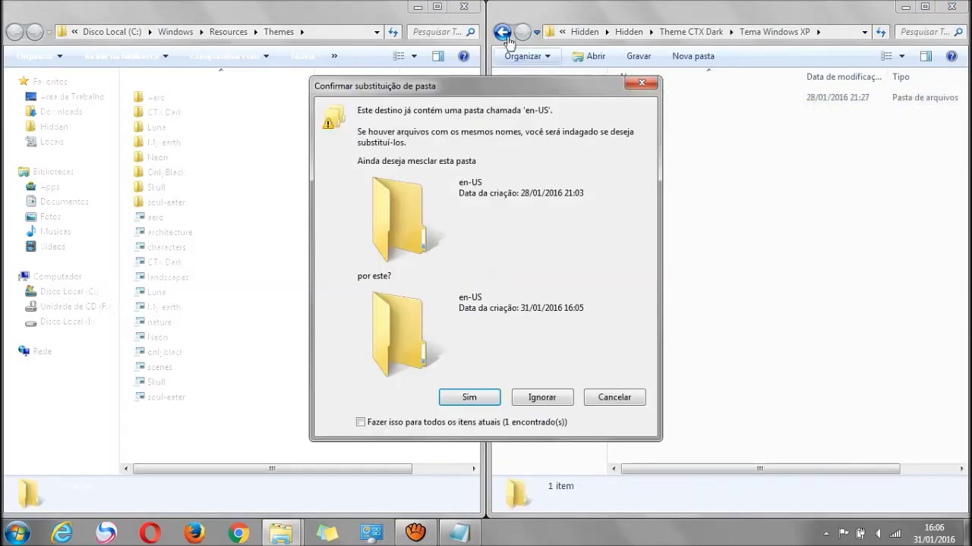
left_click(420, 457)
left_click(457, 397)
left_click(458, 397)
Move the CTX Dark folder and theme file from the inner Theme CTX Dark folder into the Windows Themes folder.
left_click(501, 32)
double_click(644, 112)
left_click_drag(690, 184, 654, 102)
left_click_drag(652, 112, 433, 445)
left_click(403, 397)
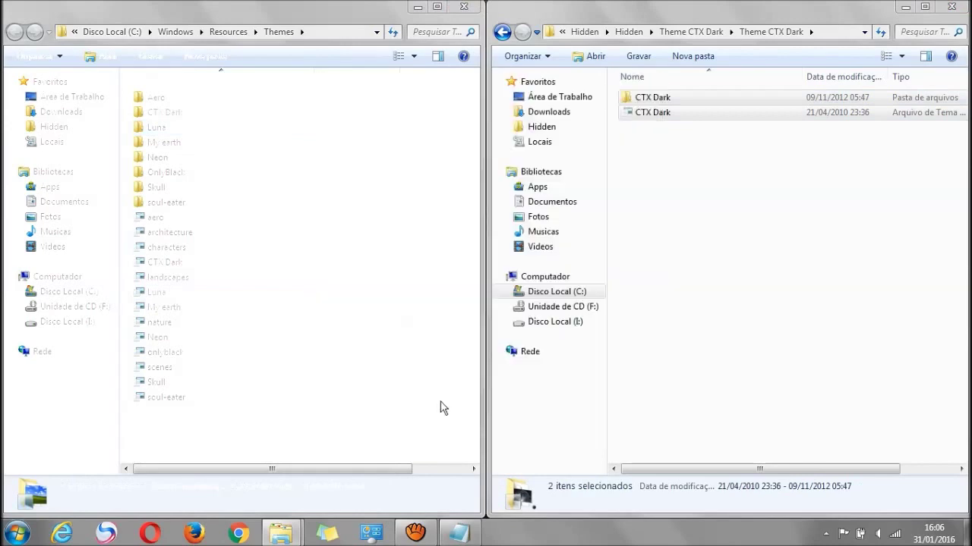
left_click(438, 219)
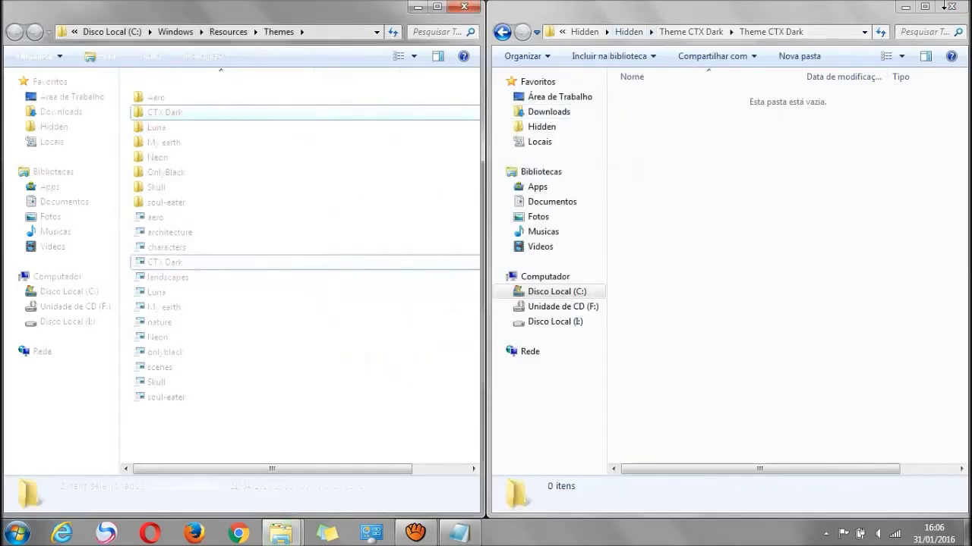
Close both folder windows and replace the note's text with "O tema estara instalado".
left_click(949, 6)
left_click(475, 9)
key("ctrl+a")
type("O tema estar")
type("a instla")
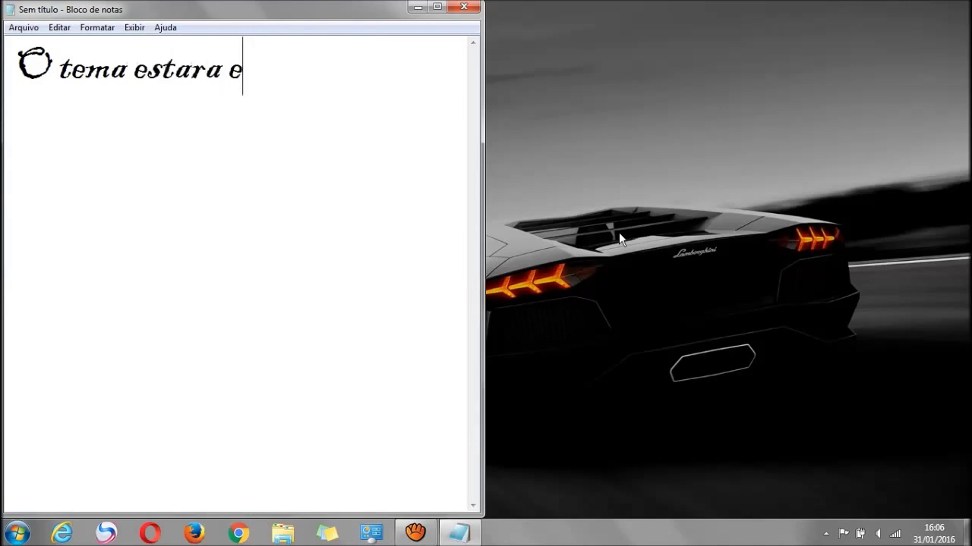
key("BackSpace")
key("BackSpace")
type("alado")
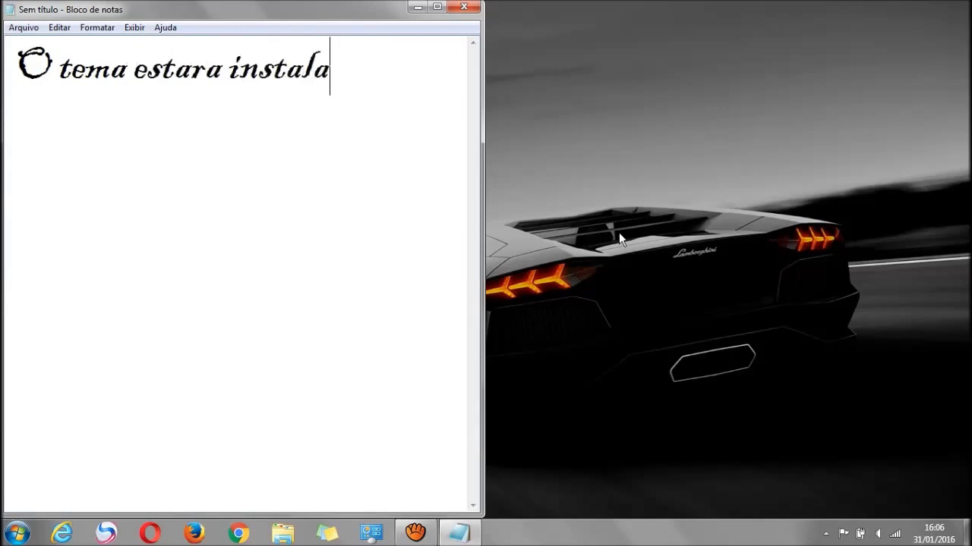
Open the desktop's Personalization window beside the note and apply the installed CTX Dark theme.
right_click(558, 211)
left_click(592, 383)
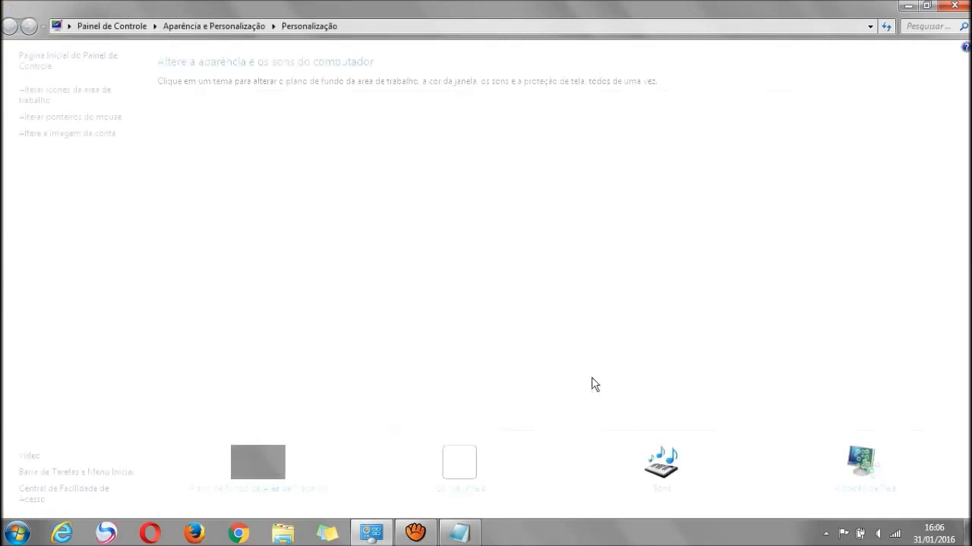
key("super+Right")
left_click_drag(954, 167, 955, 264)
scroll(734, 299, "down", 1)
left_click(714, 304)
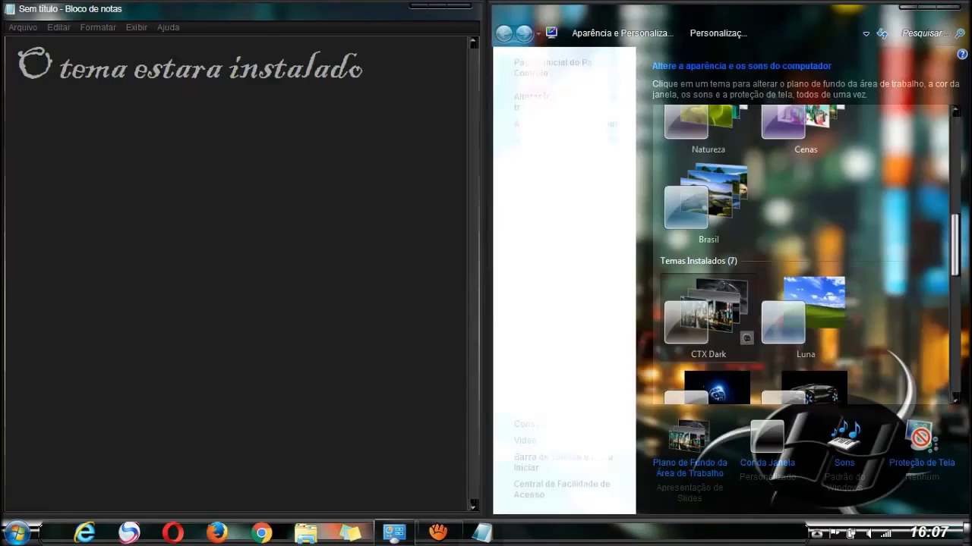
Close the Personalization window and the note to leave the desktop clear.
left_click(950, 8)
left_click(422, 13)
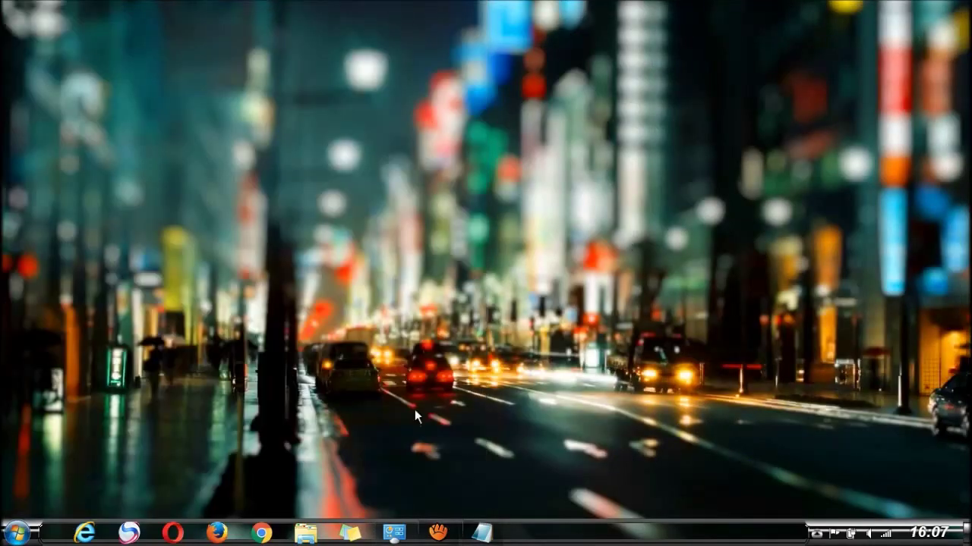
right_click(482, 533)
left_click(471, 494)
left_click(489, 260)
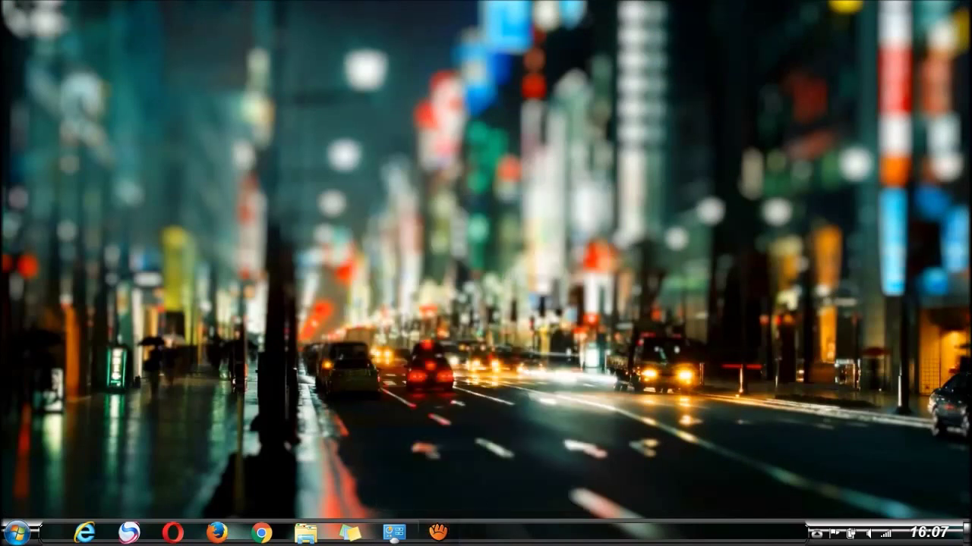
Open a new Notepad note and write the caption "É um tema bonito".
key("super+r")
type("notepad")
key("Return")
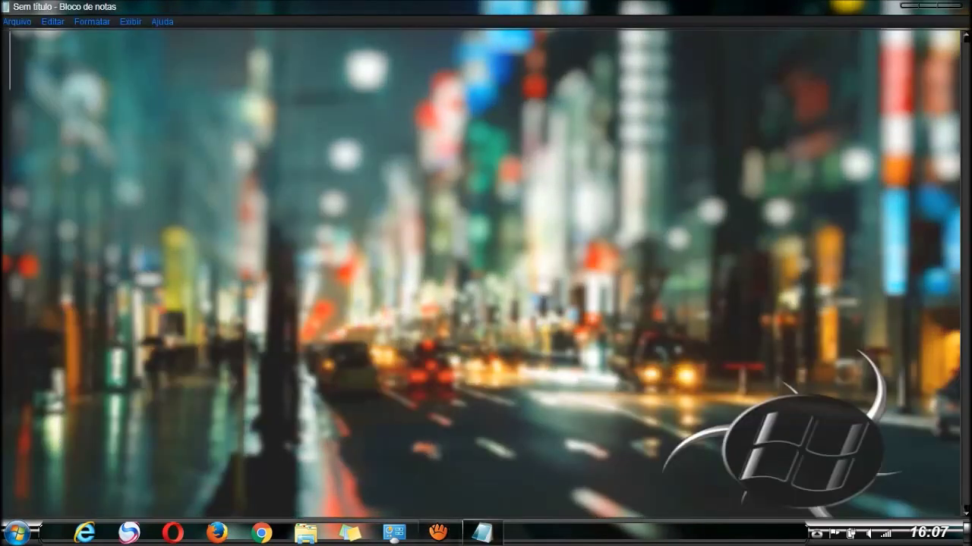
type("E um")
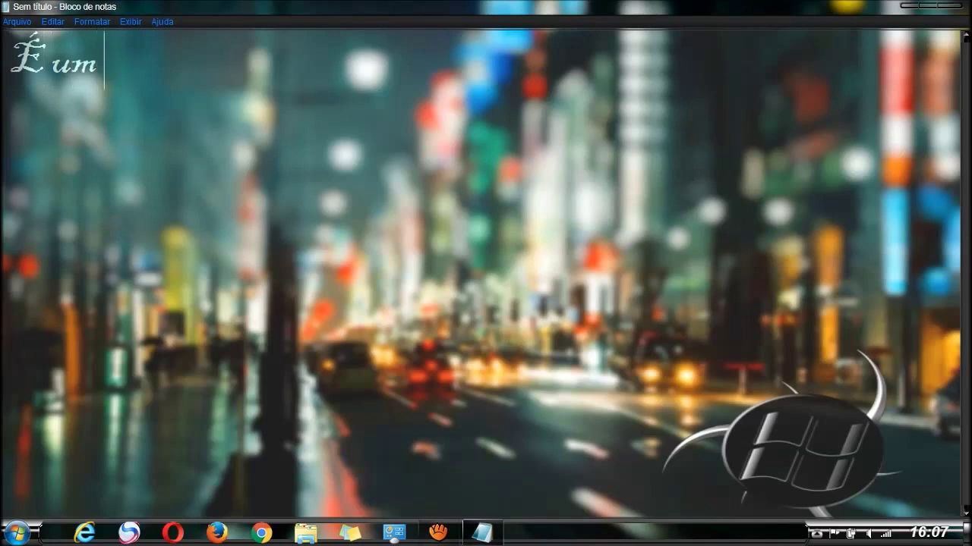
type(" tema bonito")
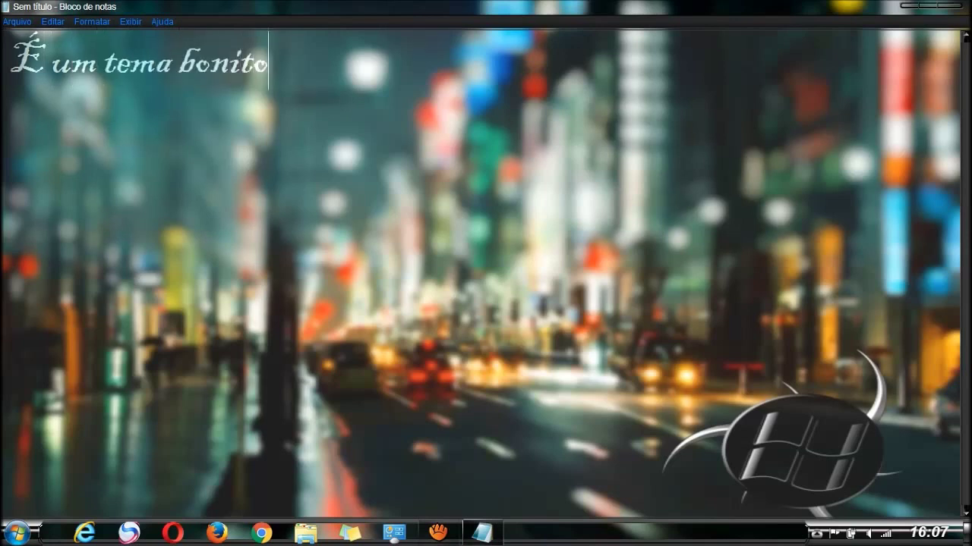
Snap the note to half the desktop and add "Obrigado por assistir, inscreva-se no canal" below the caption, separated by a blank line.
key("super+Left")
type("O")
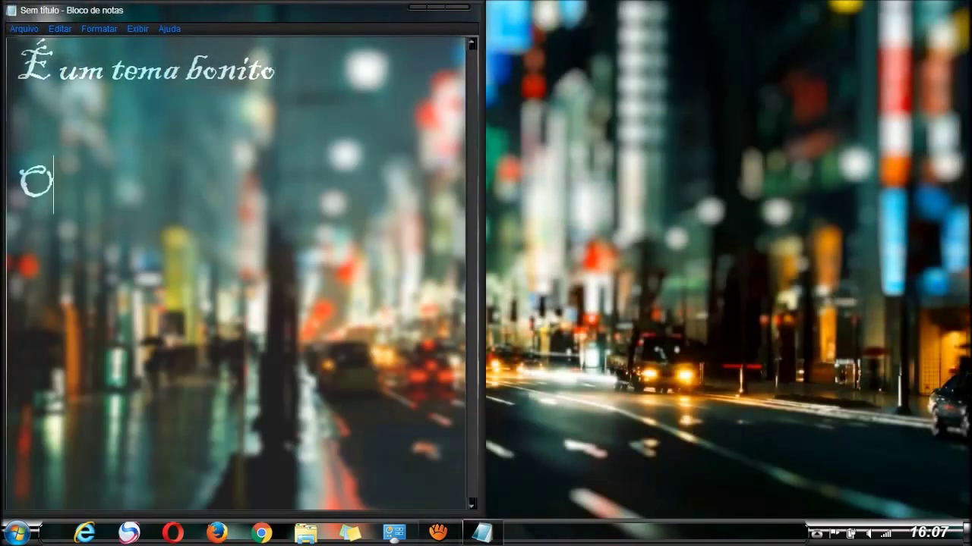
key("BackSpace")
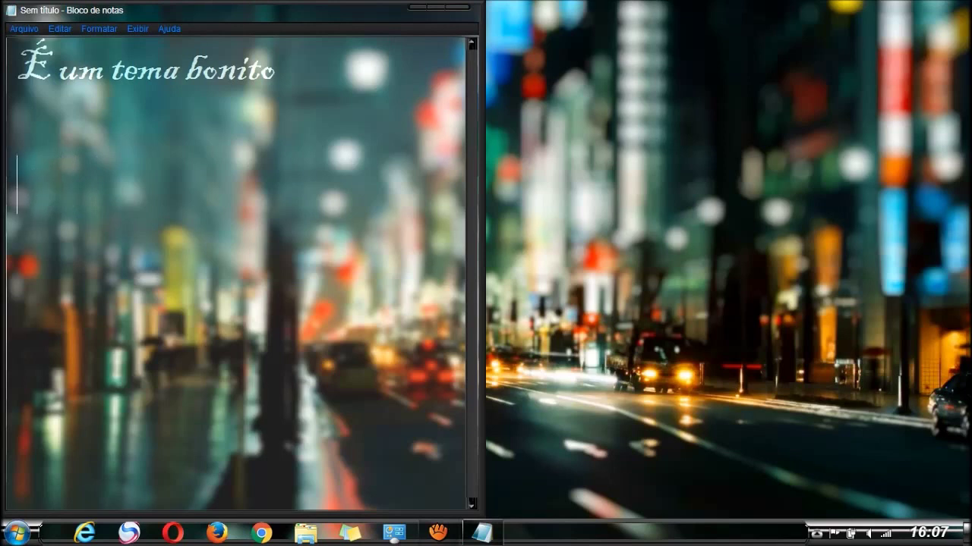
type("Obrigado por assistir")
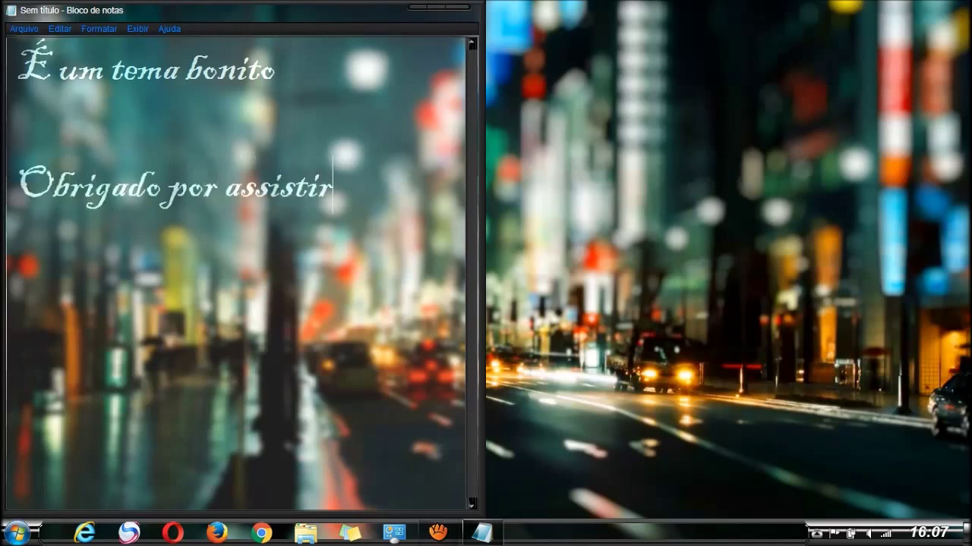
type(", inscreva")
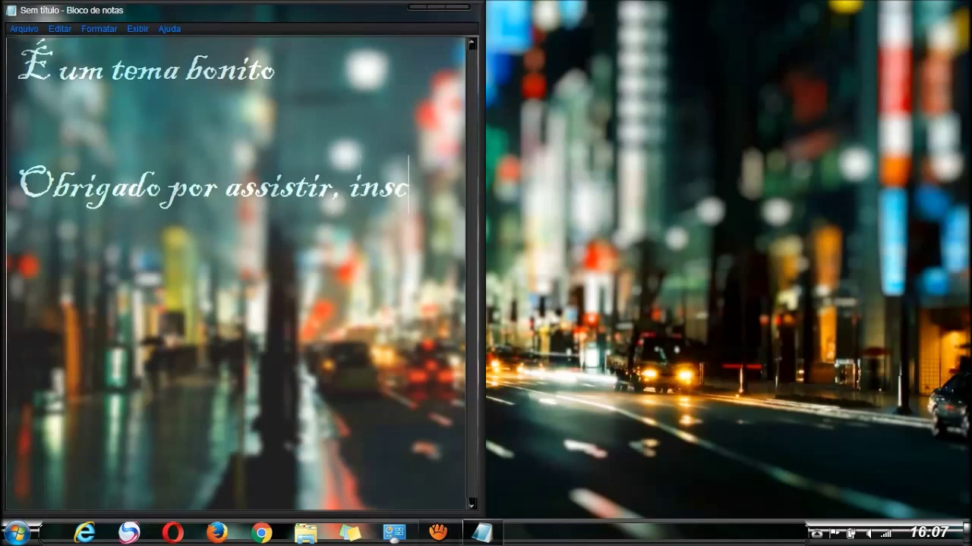
type("-se no canal")
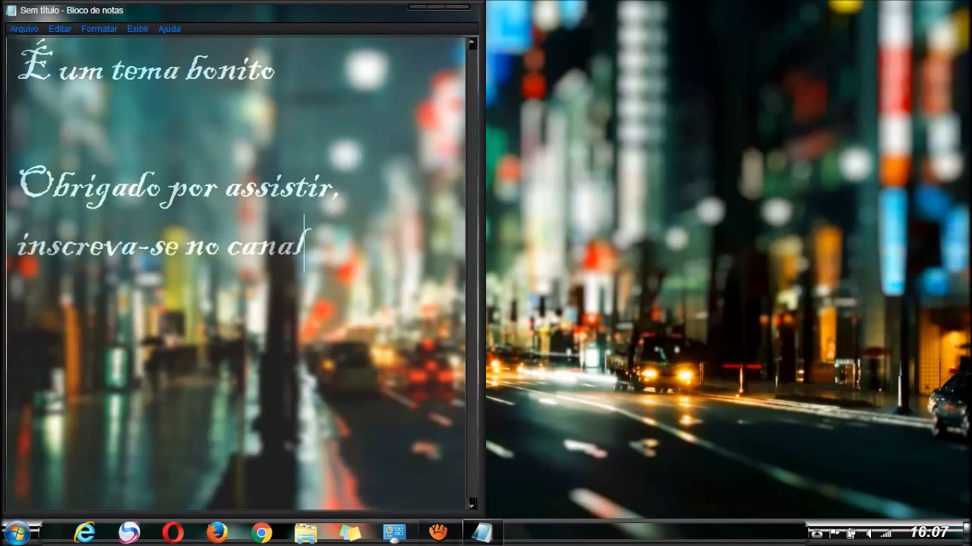